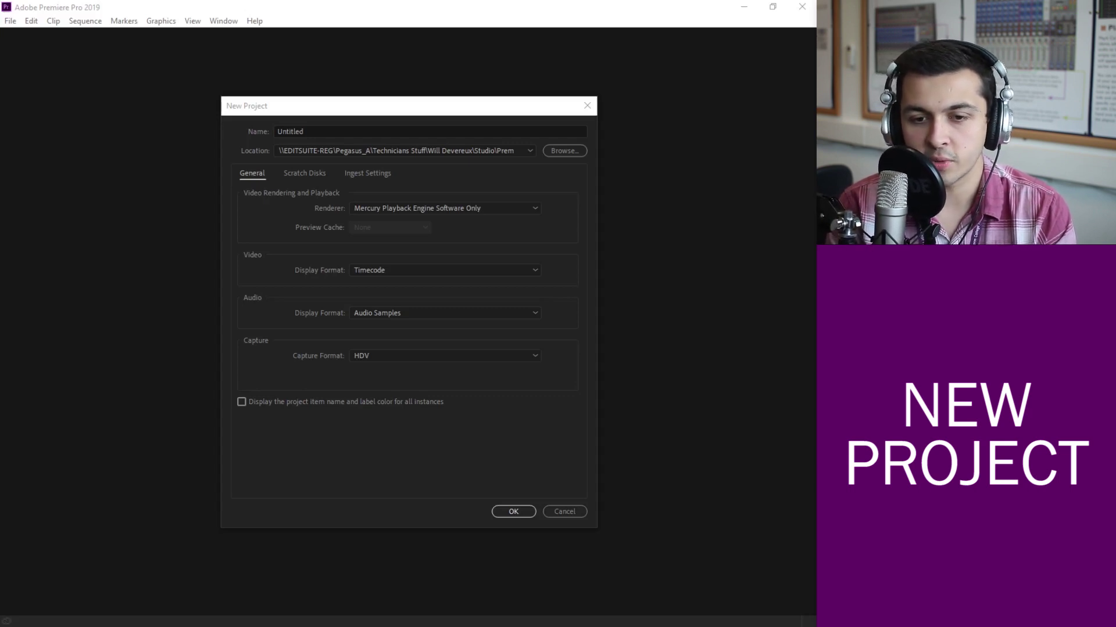
Step: Replace 'Untitled' with 'Studio Tutorial' as the project name and create the project
{"action": "left_click", "coordinate": [384, 129]}
{"action": "double_click", "coordinate": [384, 131]}
{"action": "key", "text": "BackSpace"}
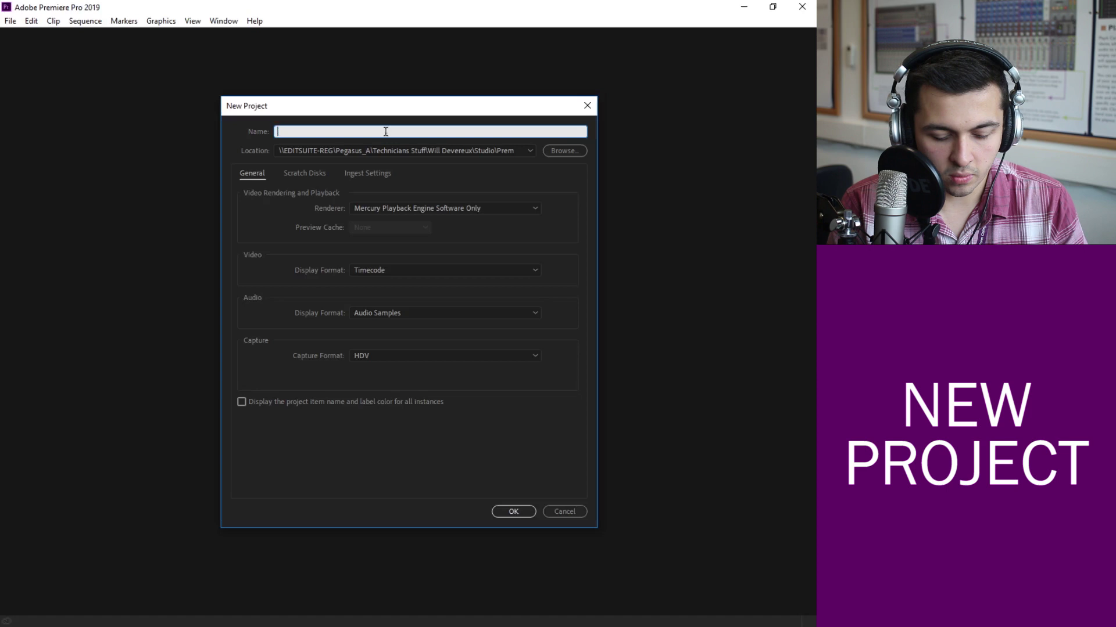
{"action": "type", "text": "Studio "}
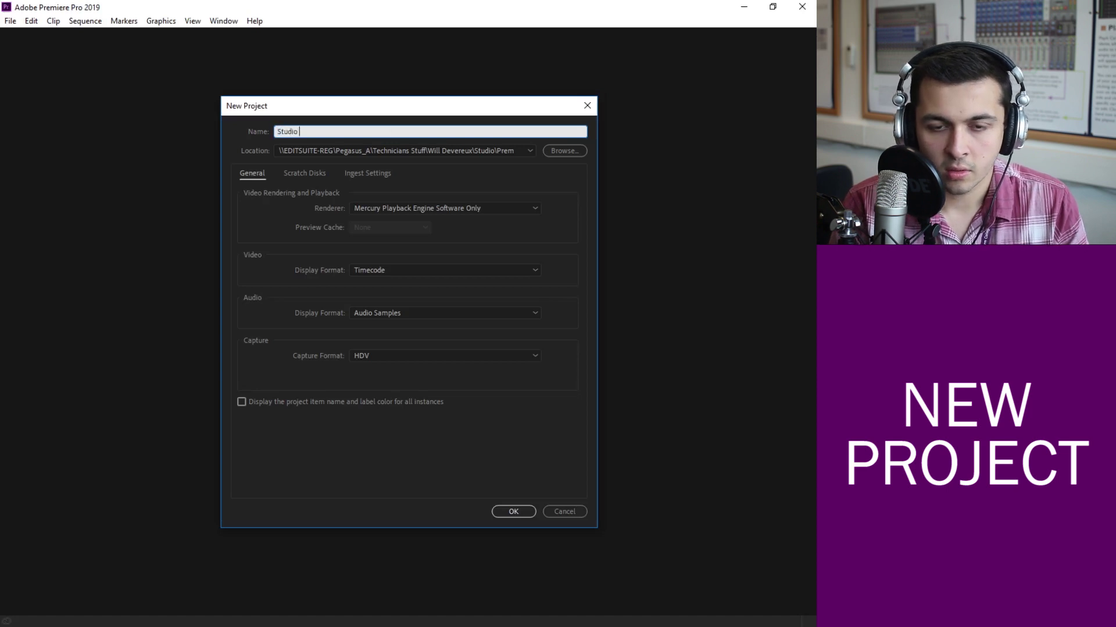
{"action": "type", "text": "Tutorial"}
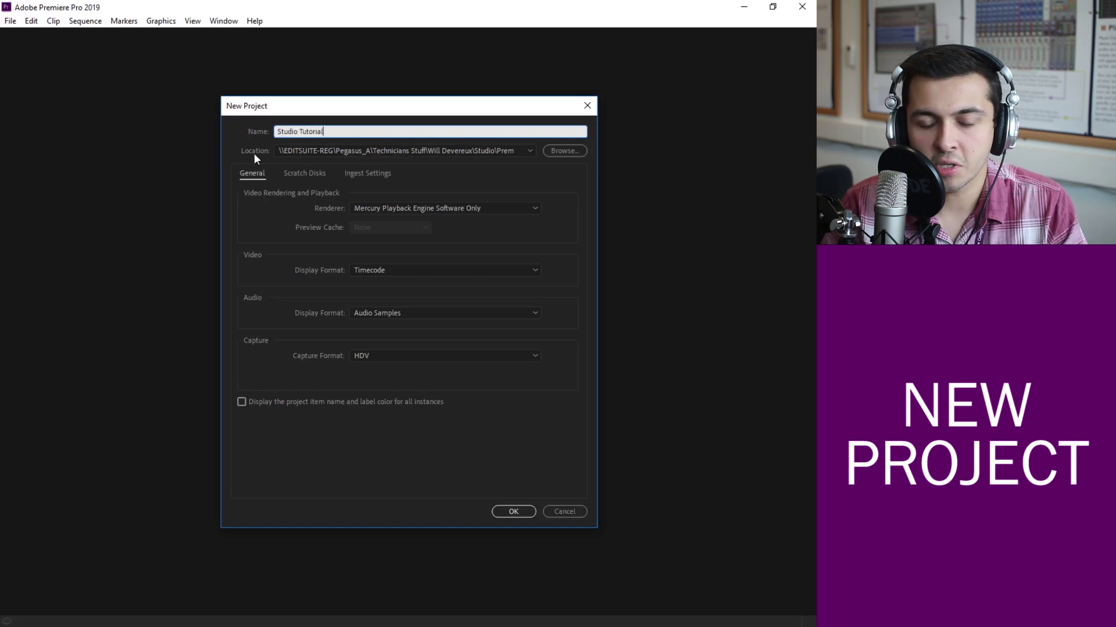
{"action": "key", "text": "Tab"}
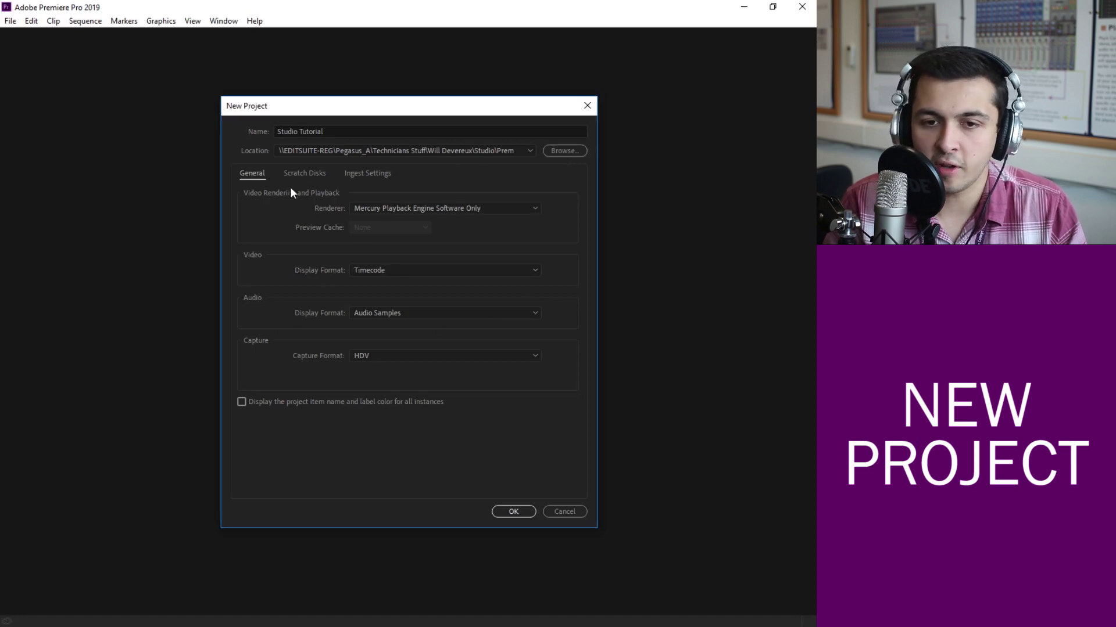
{"action": "left_click", "coordinate": [514, 511]}
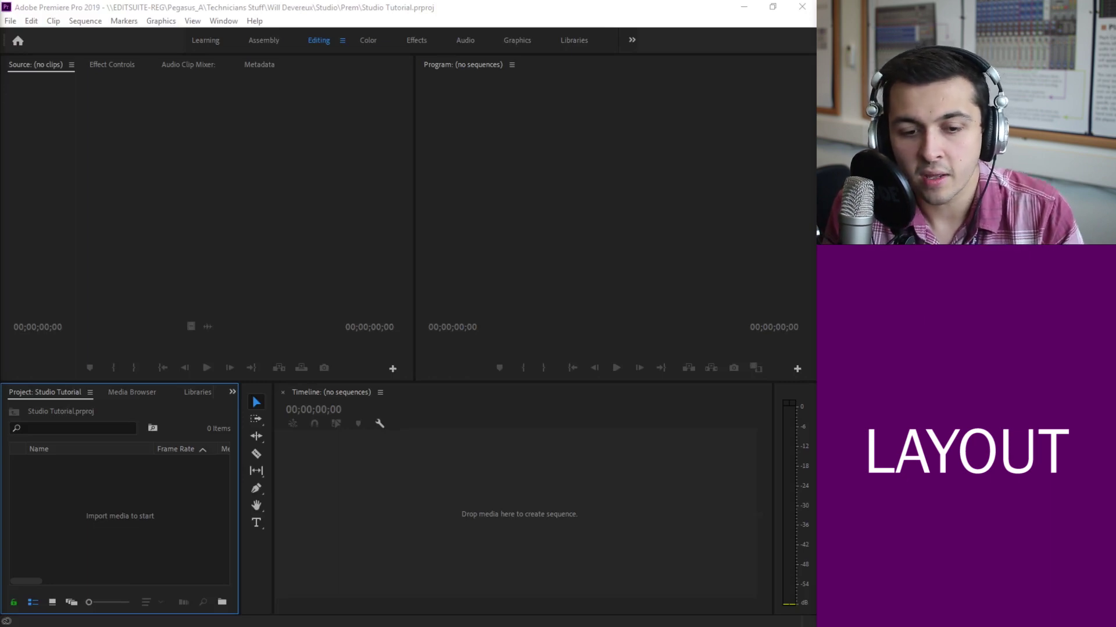
Step: Drag the Source monitor panel by its tab to a new place in the Editing workspace
{"action": "left_click", "coordinate": [179, 174]}
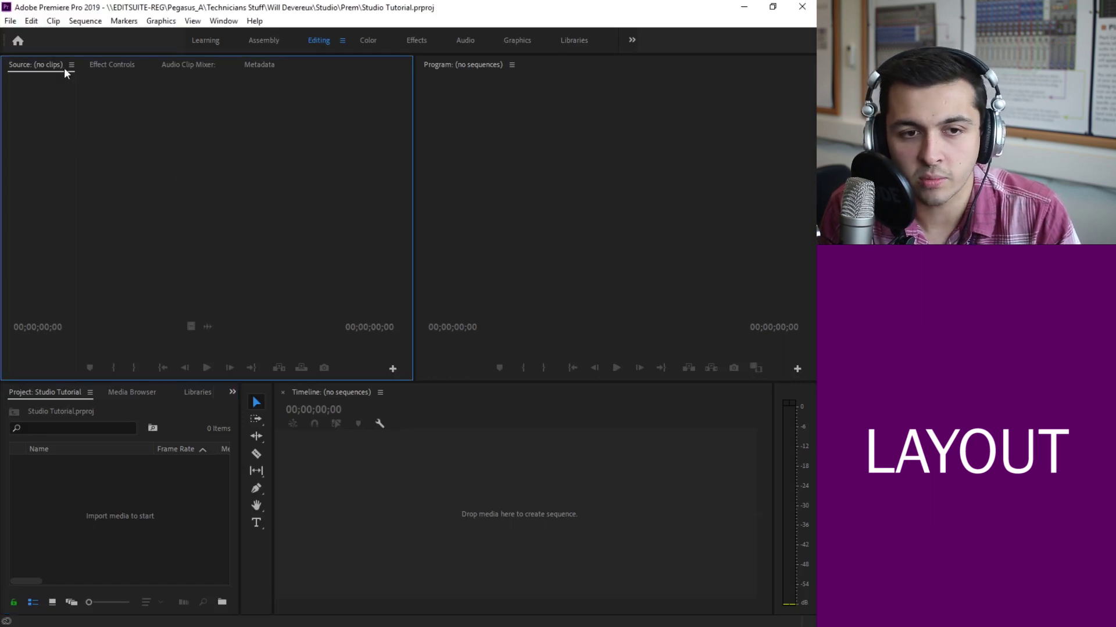
{"action": "left_click_drag", "start_coordinate": [50, 65], "coordinate": [300, 93]}
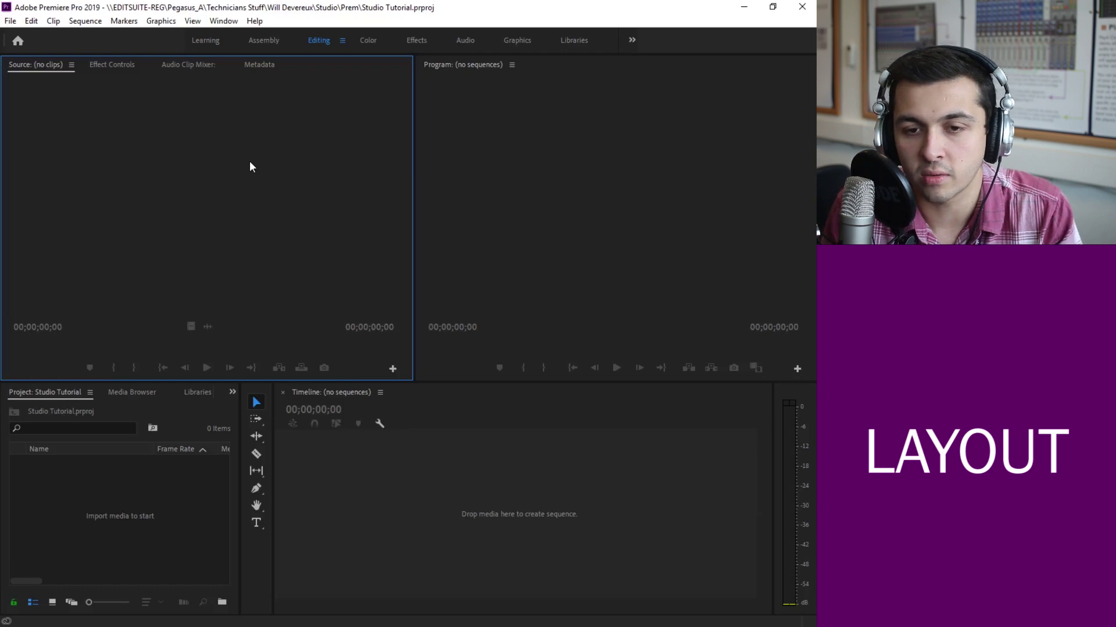
{"action": "left_click", "coordinate": [478, 162]}
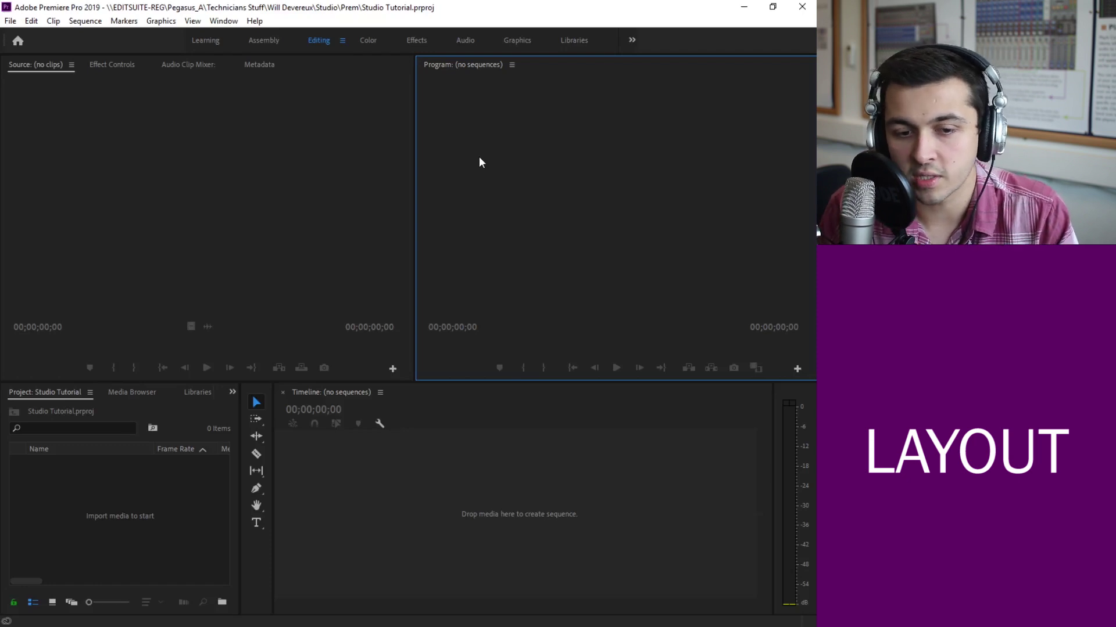
{"action": "left_click", "coordinate": [112, 504]}
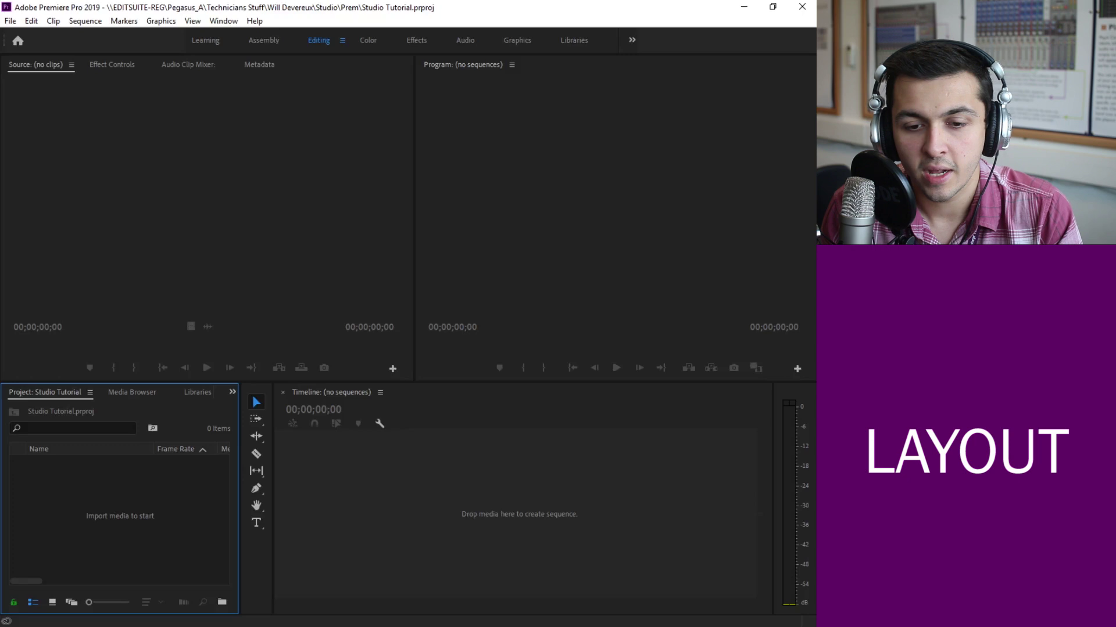
{"action": "left_click", "coordinate": [407, 470]}
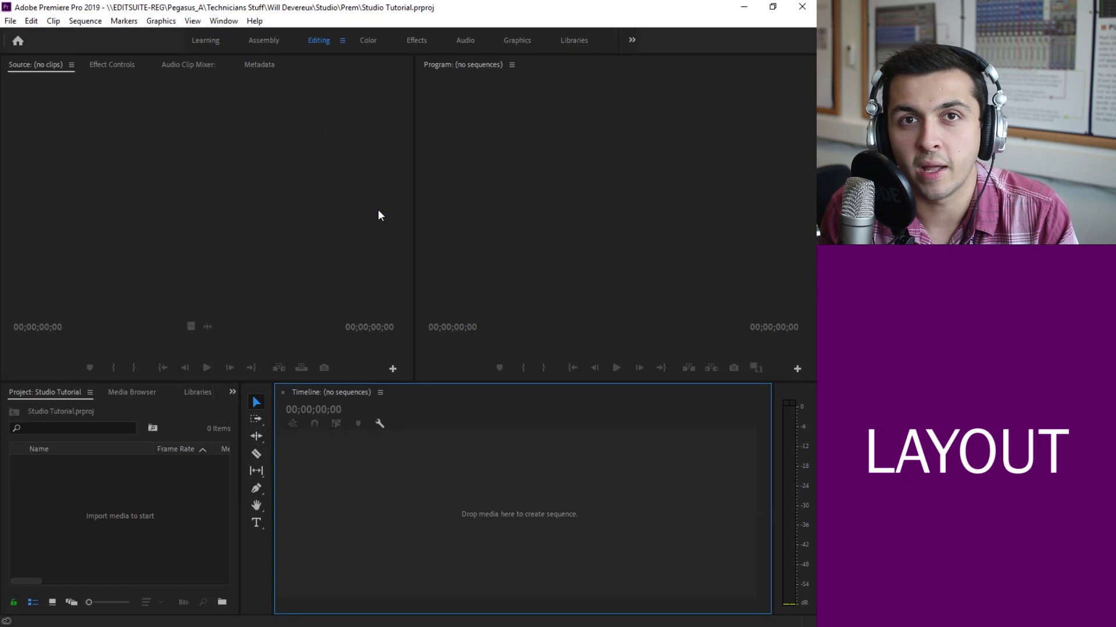
Step: Bring up the Import dialog from the File menu and move it aside
{"action": "key", "text": "ctrl+i"}
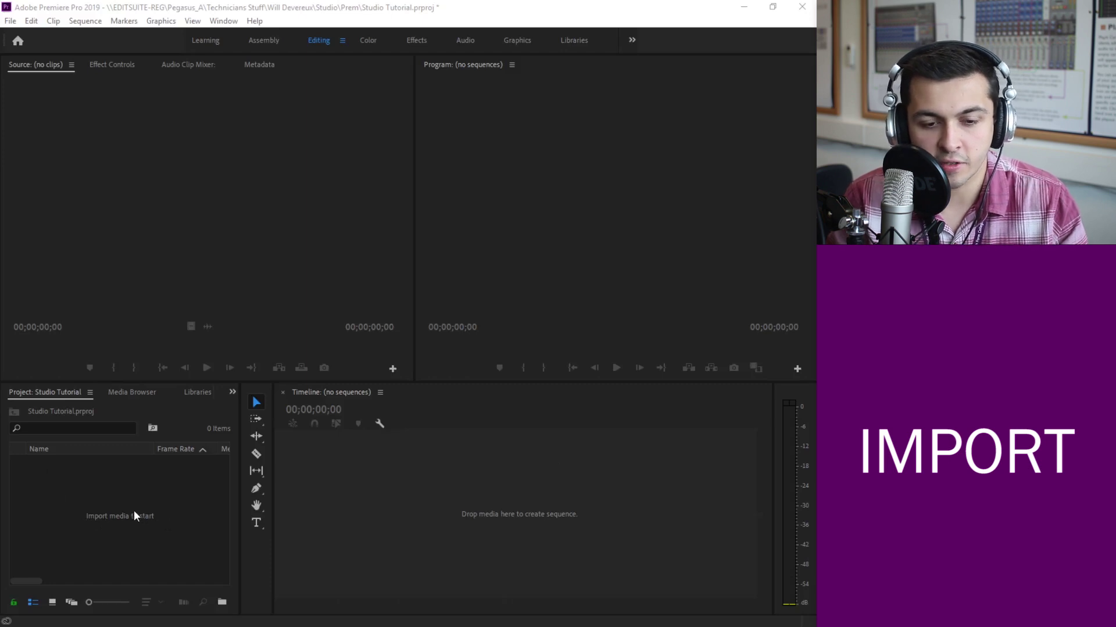
{"action": "left_click", "coordinate": [11, 22]}
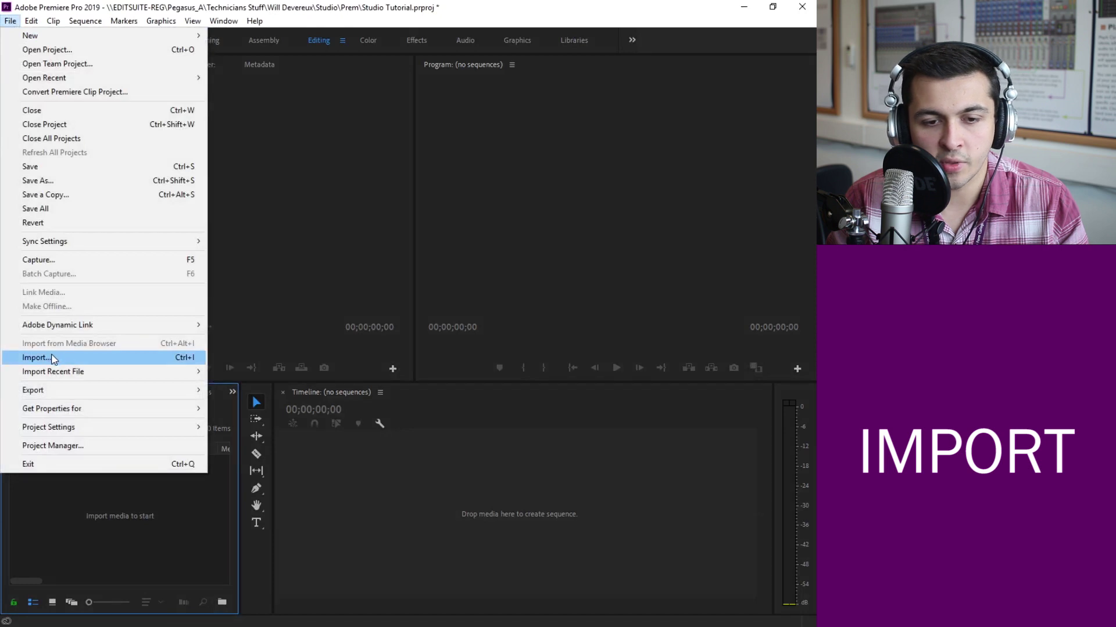
{"action": "left_click", "coordinate": [192, 358]}
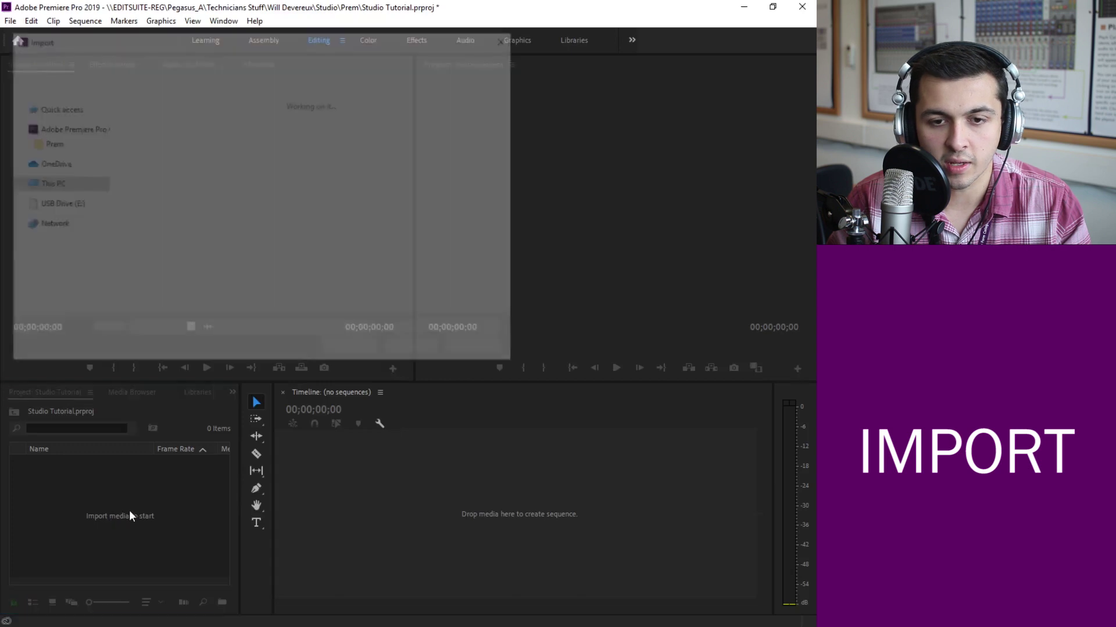
{"action": "left_click_drag", "start_coordinate": [326, 43], "coordinate": [389, 122]}
{"action": "left_click_drag", "start_coordinate": [166, 123], "coordinate": [183, 128]}
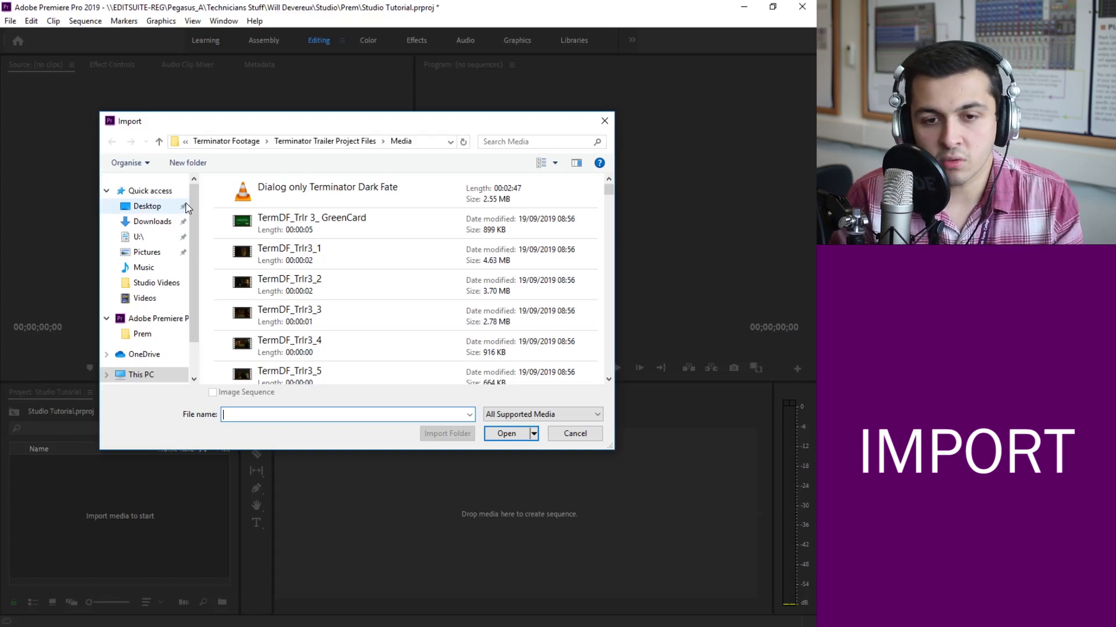
Step: Import the ten clips TermDF_Trlr3_1 through TermDF_Trlr3_10 from the Media folder
{"action": "left_click", "coordinate": [370, 265]}
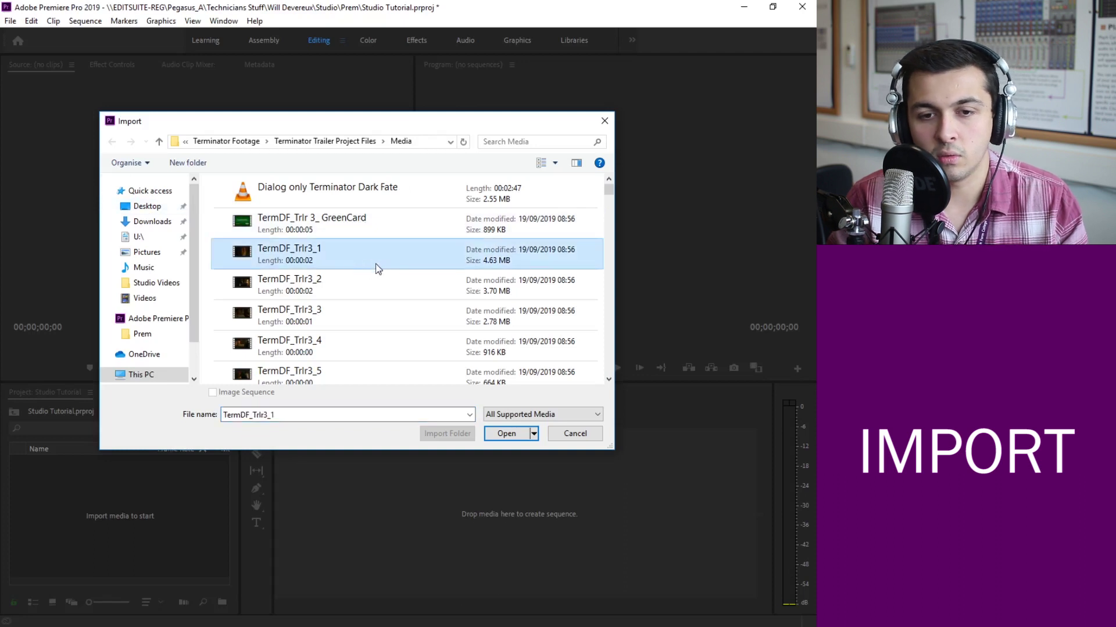
{"action": "scroll", "coordinate": [372, 271], "scroll_direction": "down", "scroll_amount": 2}
{"action": "scroll", "coordinate": [360, 261], "scroll_direction": "up", "scroll_amount": 2}
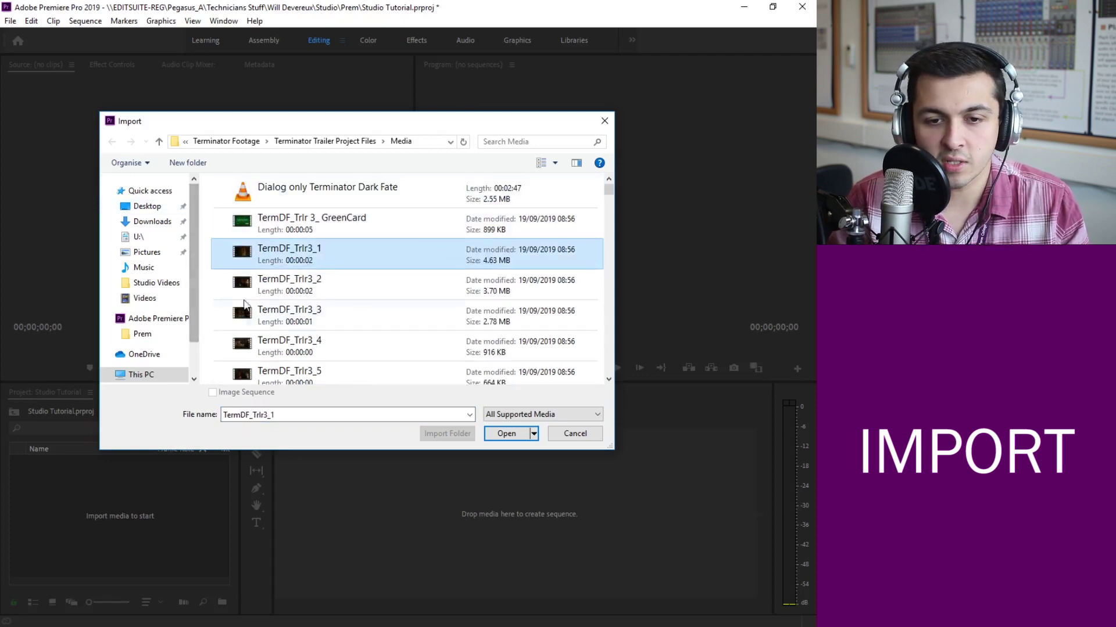
{"action": "scroll", "coordinate": [404, 309], "scroll_direction": "down", "scroll_amount": 5}
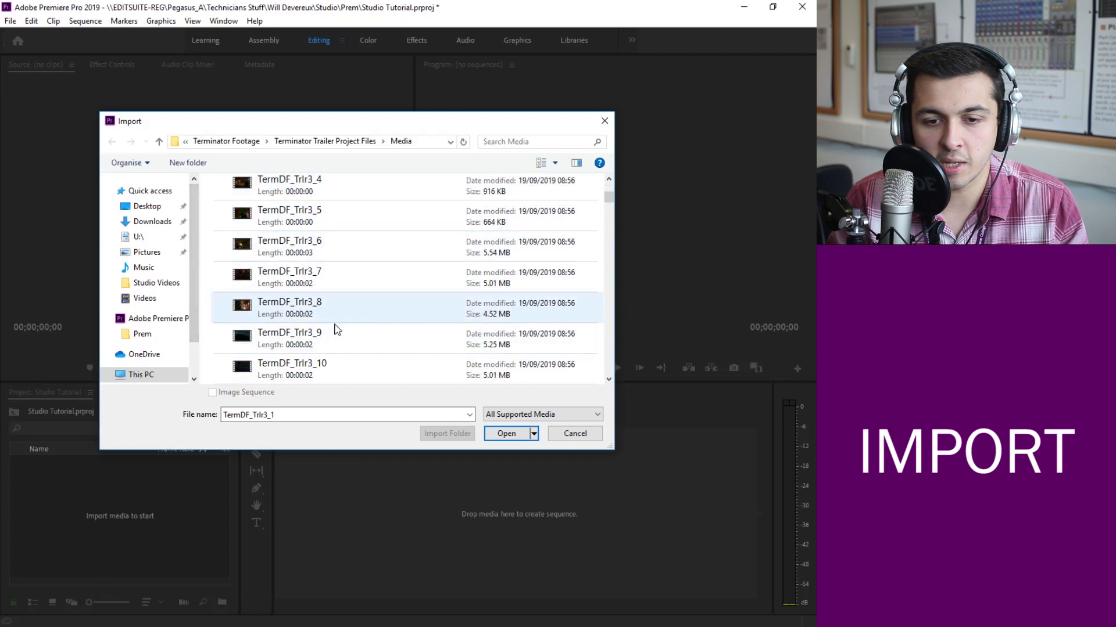
{"action": "left_click", "coordinate": [343, 369], "text": "shift"}
{"action": "scroll", "coordinate": [361, 326], "scroll_direction": "up", "scroll_amount": 2}
{"action": "scroll", "coordinate": [363, 312], "scroll_direction": "down", "scroll_amount": 1}
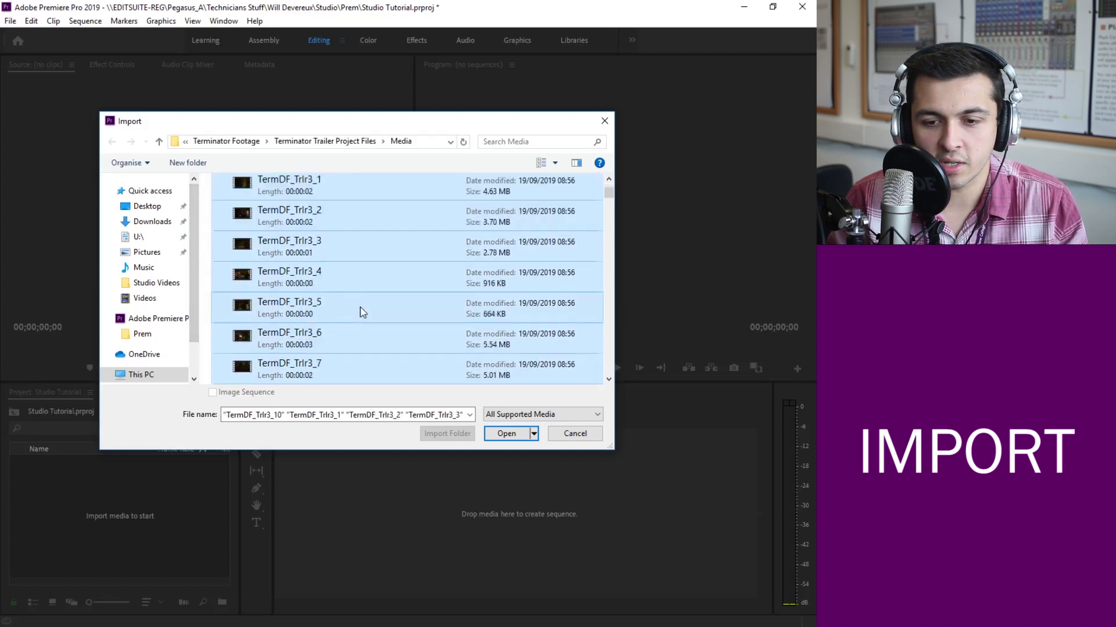
{"action": "left_click", "coordinate": [511, 434]}
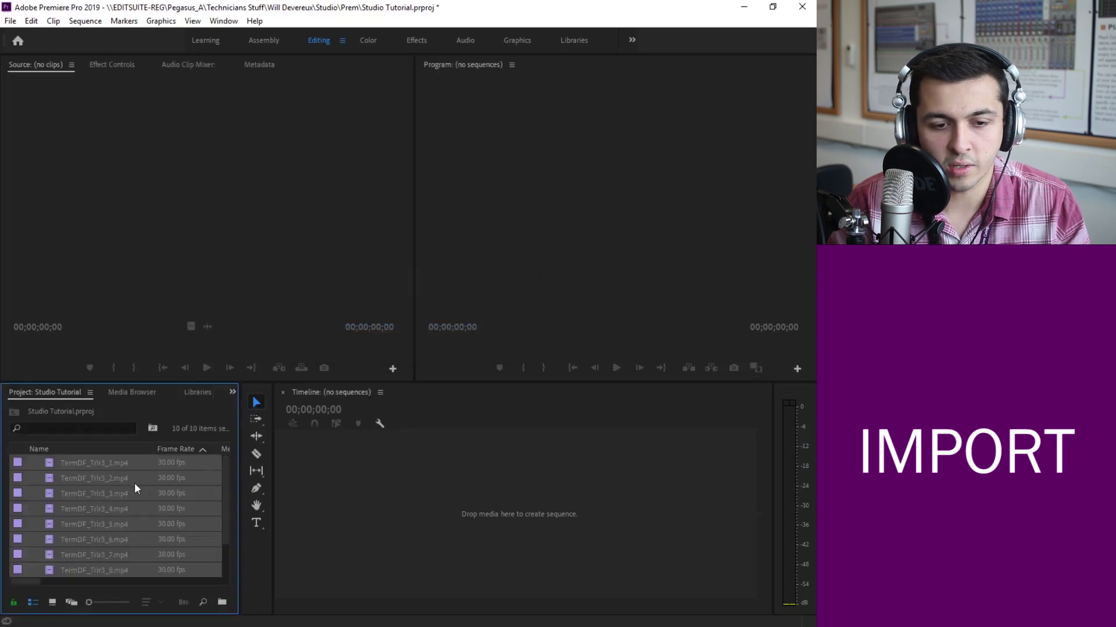
Step: Switch the Project panel to Icon View so the ten trailer clips show as thumbnails, then deselect them
{"action": "left_click", "coordinate": [107, 479]}
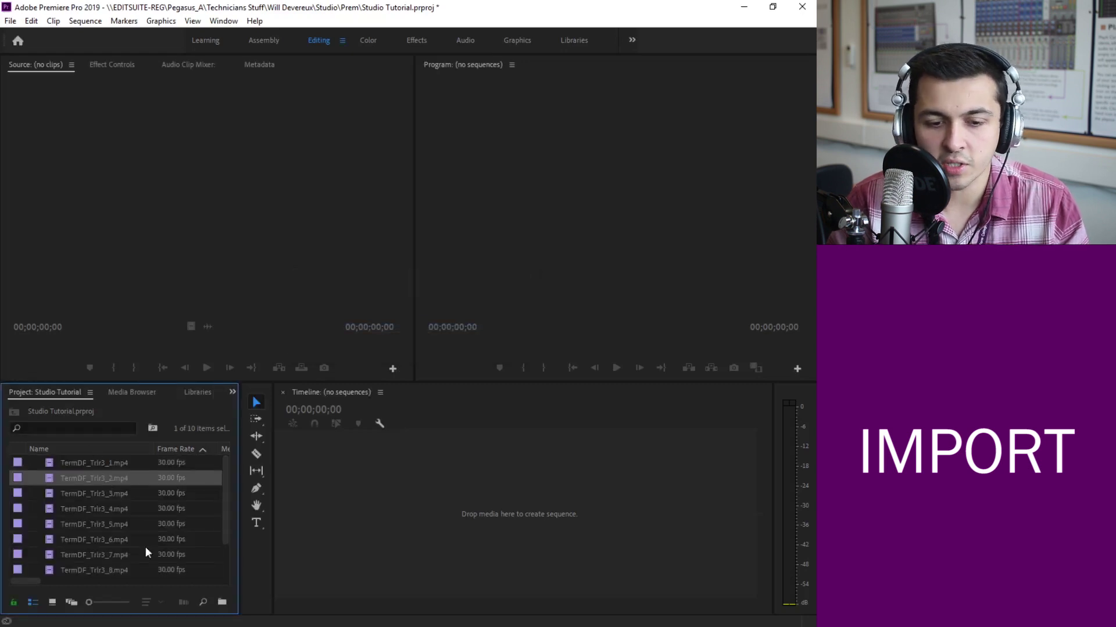
{"action": "left_click", "coordinate": [125, 478]}
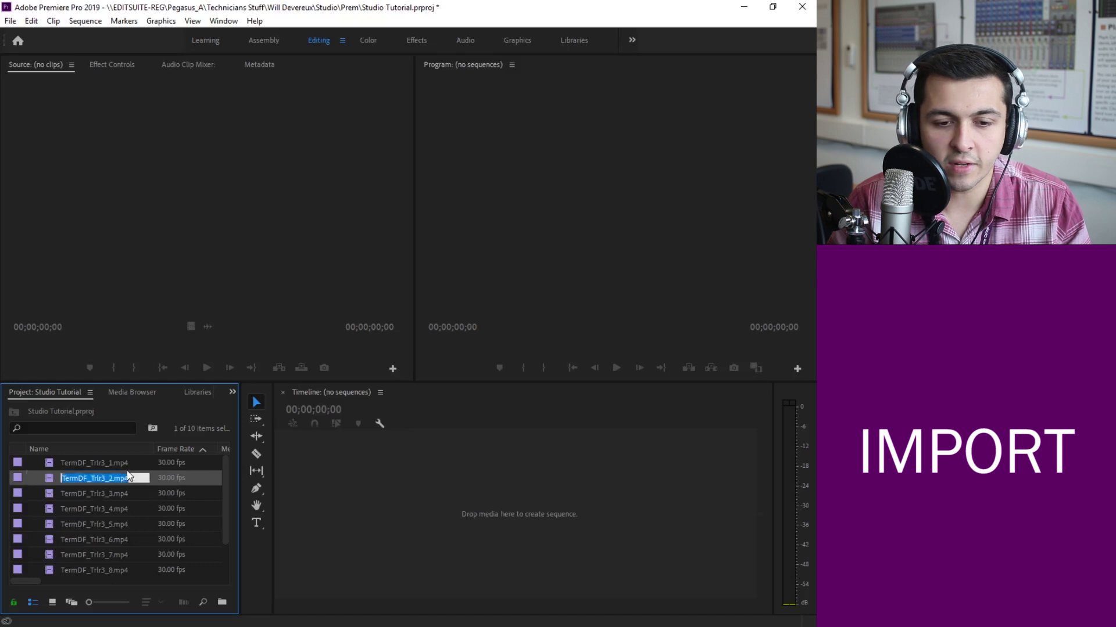
{"action": "scroll", "coordinate": [134, 489], "scroll_direction": "down", "scroll_amount": 1}
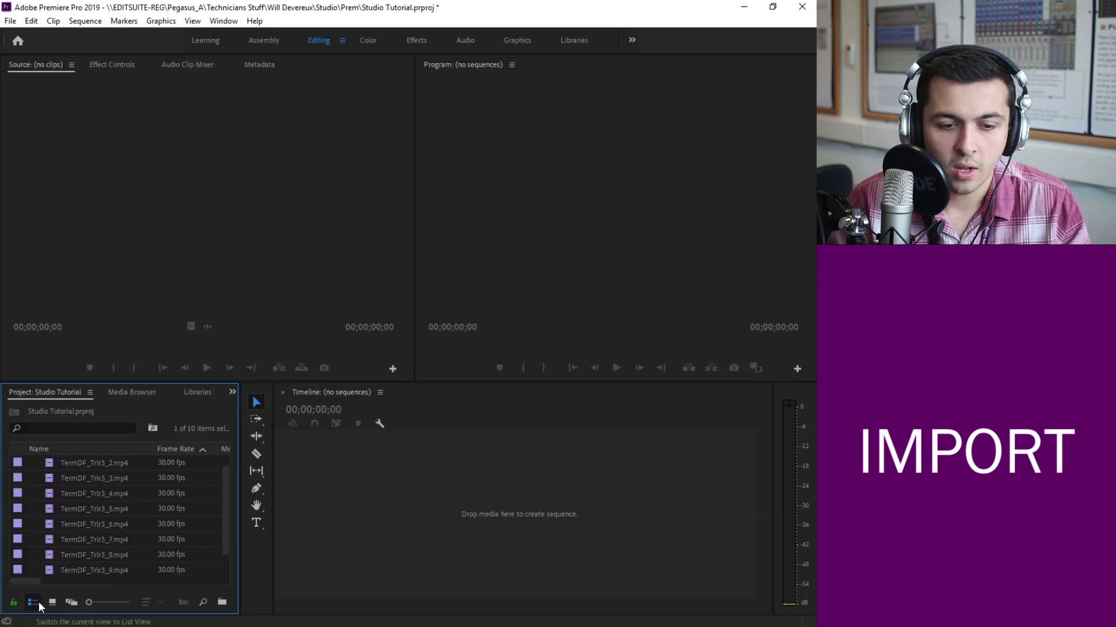
{"action": "key", "text": "Up"}
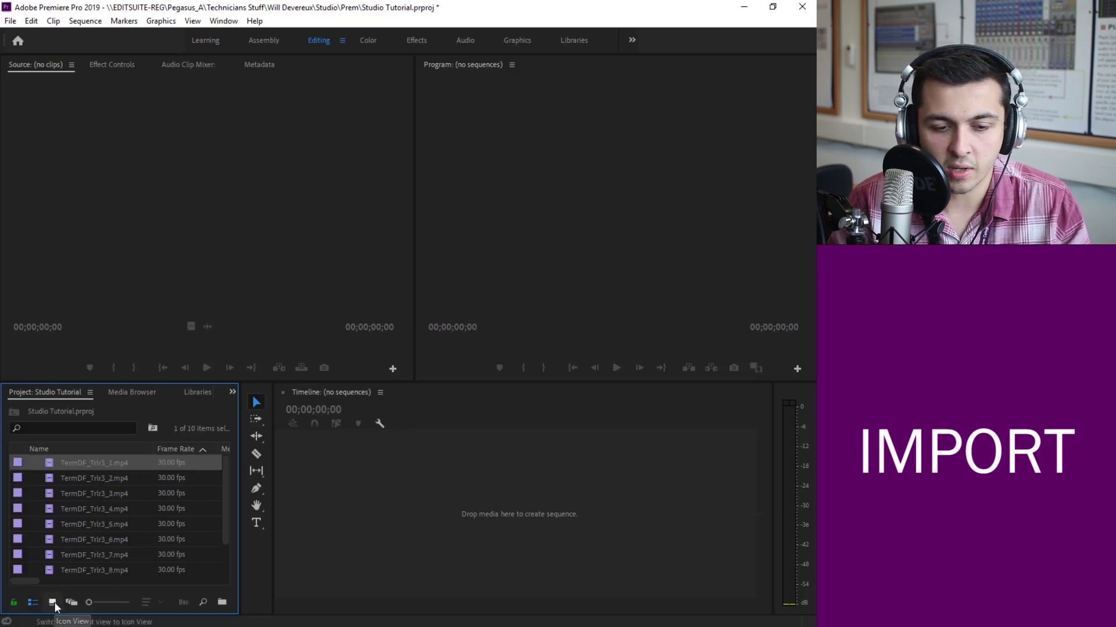
{"action": "left_click", "coordinate": [54, 602]}
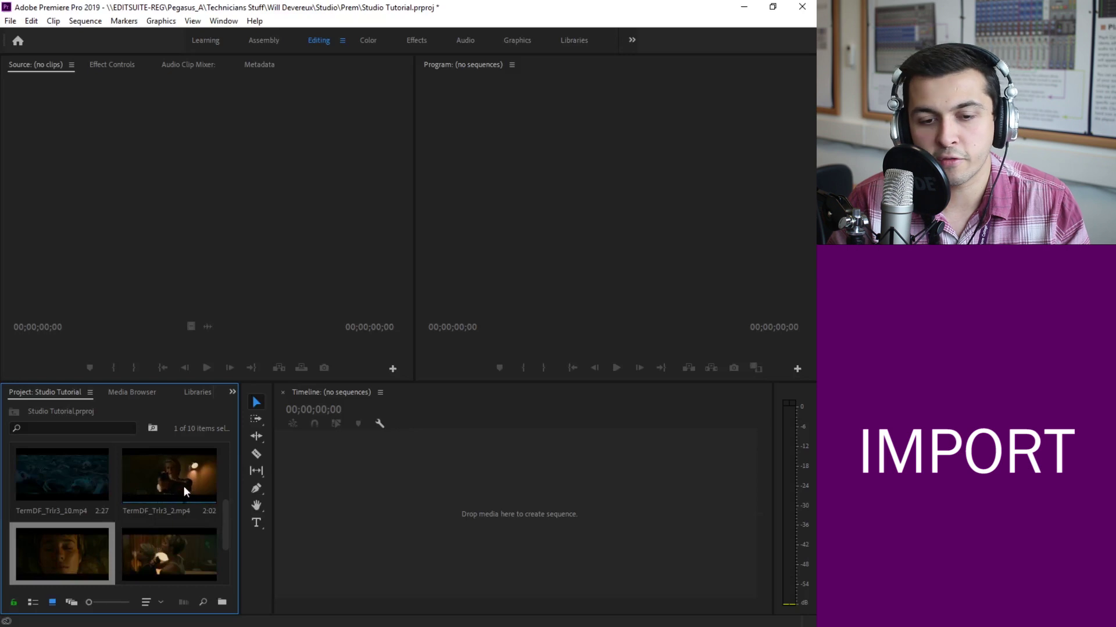
{"action": "scroll", "coordinate": [200, 488], "scroll_direction": "up", "scroll_amount": 1}
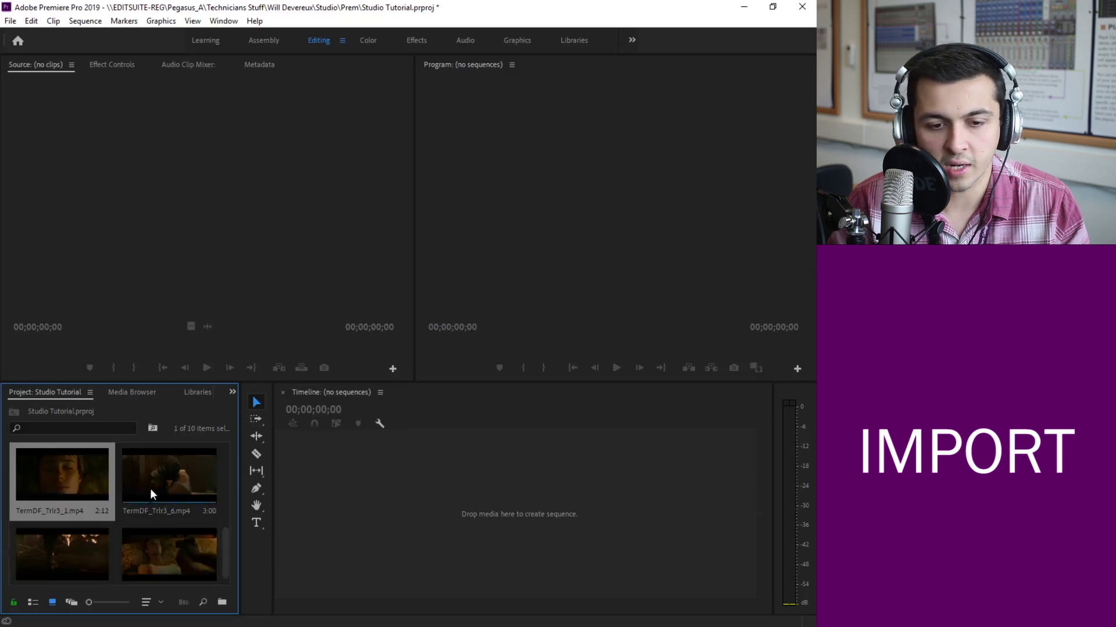
{"action": "scroll", "coordinate": [190, 506], "scroll_direction": "down", "scroll_amount": 1}
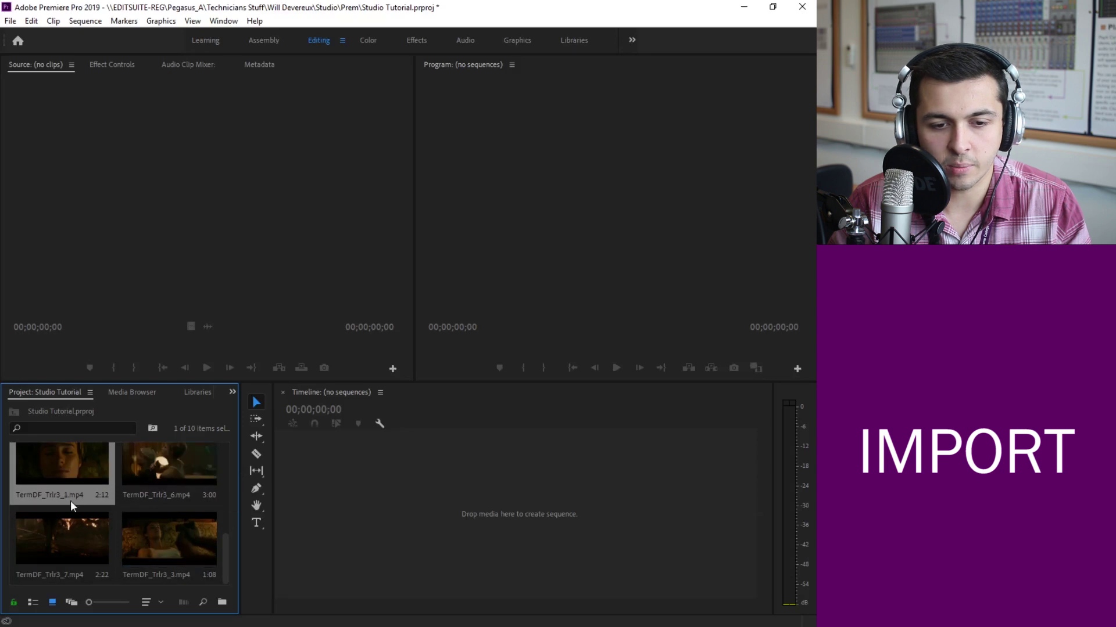
{"action": "scroll", "coordinate": [101, 486], "scroll_direction": "up", "scroll_amount": 3}
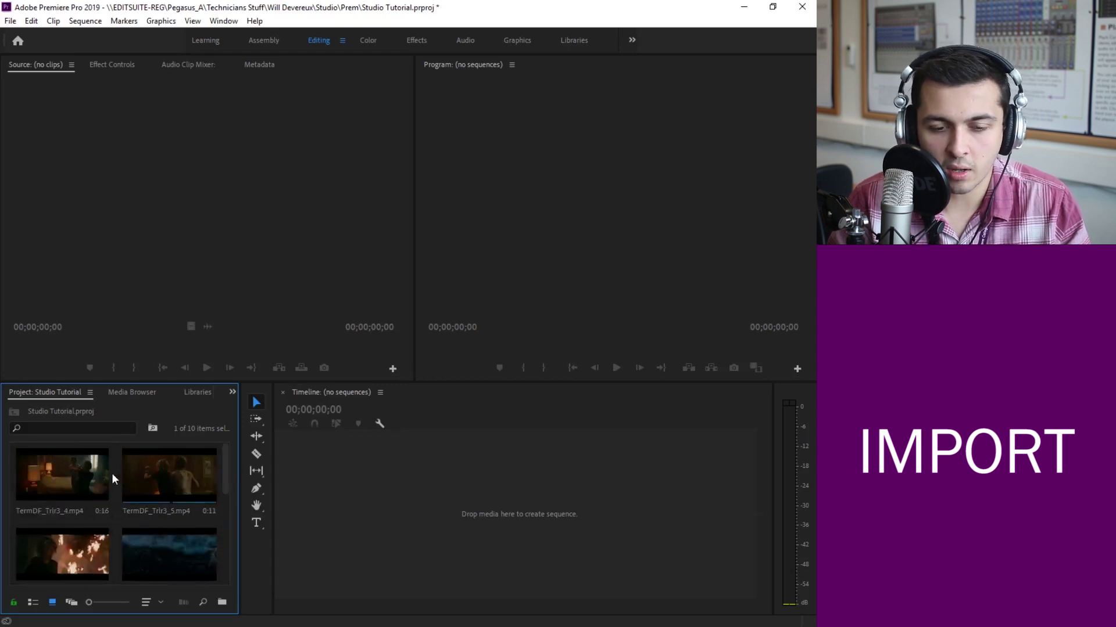
{"action": "left_click", "coordinate": [112, 472]}
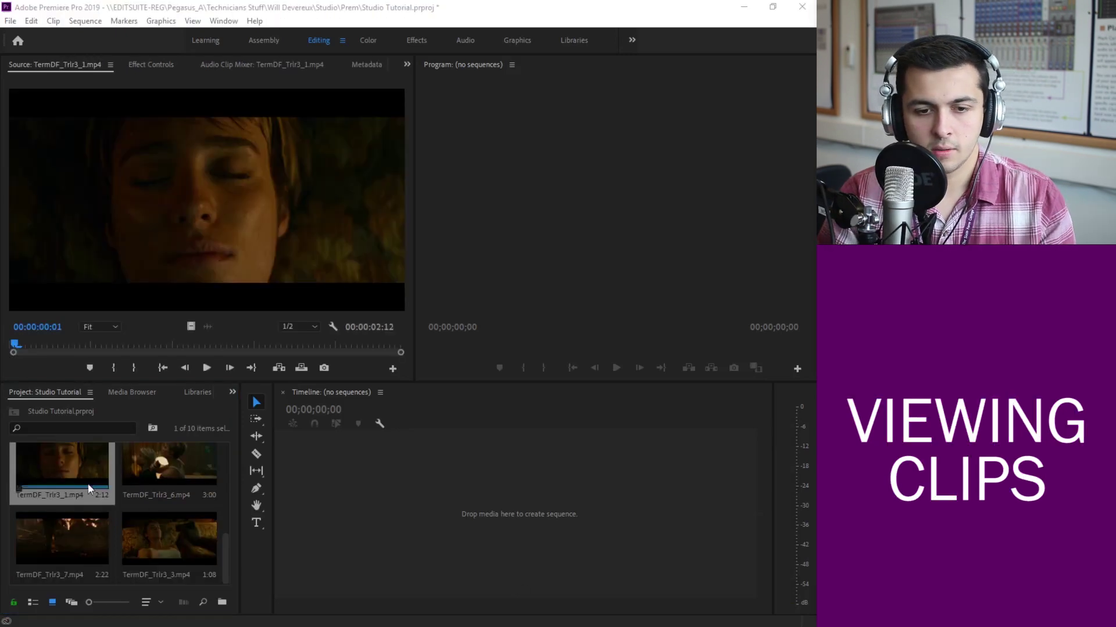
Step: Load TermDF_Trlr3_9.mp4 into the Source monitor
{"action": "scroll", "coordinate": [86, 482], "scroll_direction": "down", "scroll_amount": 1}
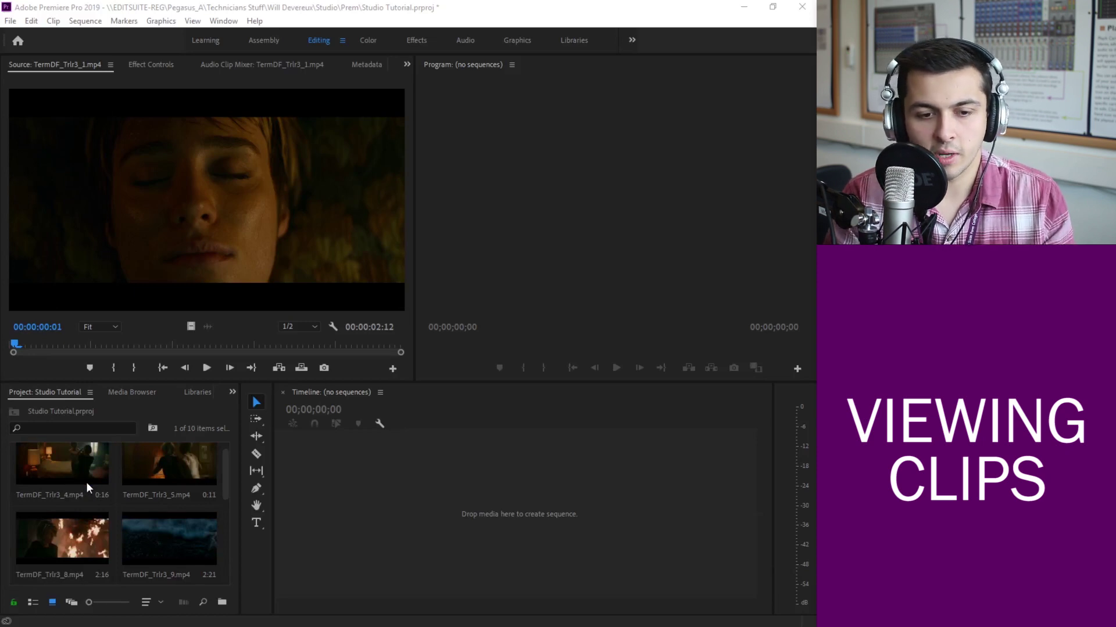
{"action": "scroll", "coordinate": [67, 472], "scroll_direction": "up", "scroll_amount": 1}
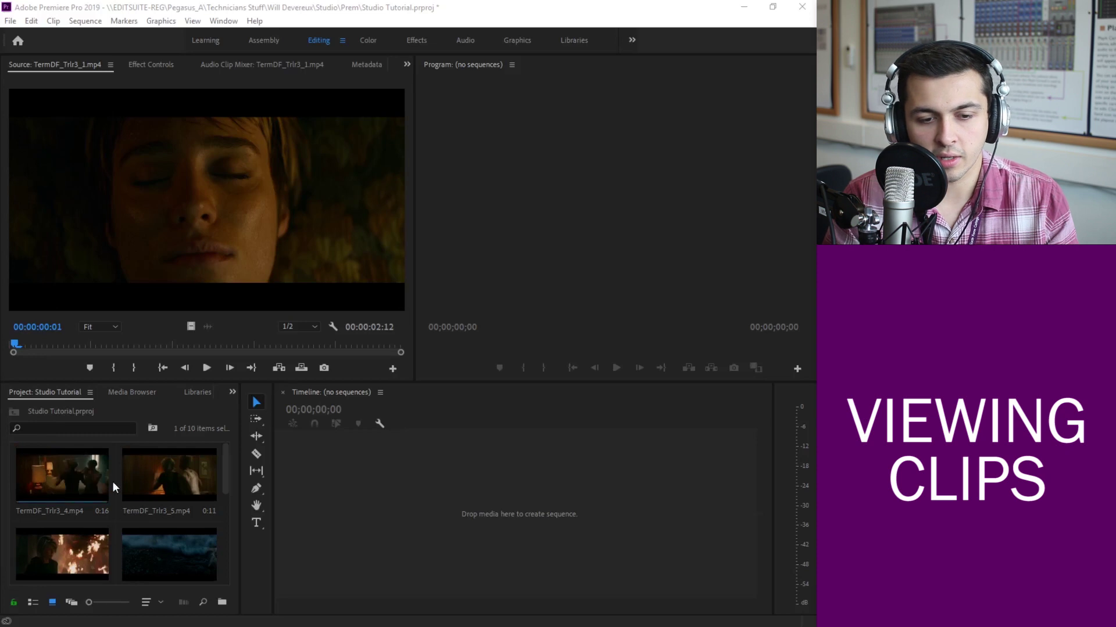
{"action": "double_click", "coordinate": [74, 476]}
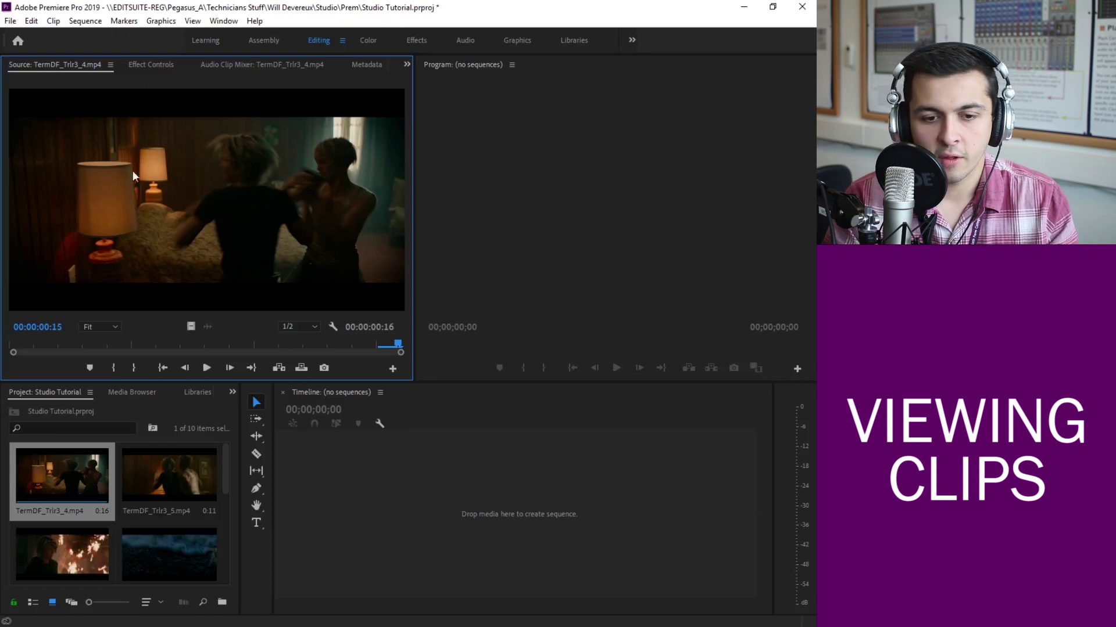
{"action": "scroll", "coordinate": [197, 517], "scroll_direction": "down", "scroll_amount": 5}
{"action": "double_click", "coordinate": [172, 485]}
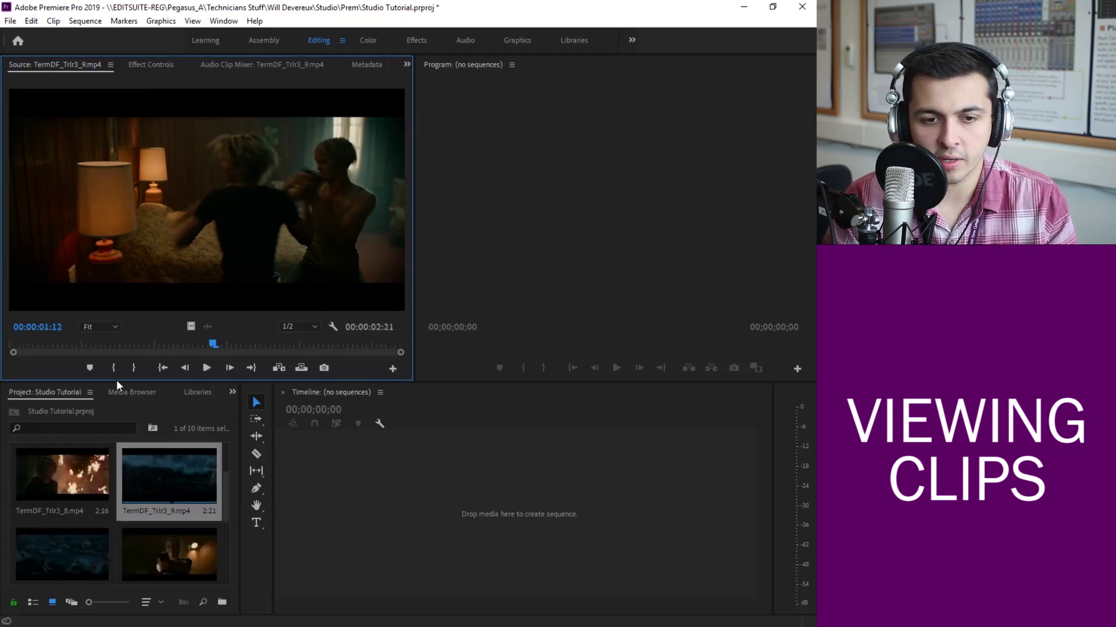
Step: Scrub and play through TermDF_Trlr3_9.mp4, ending back at its start
{"action": "left_click", "coordinate": [68, 345]}
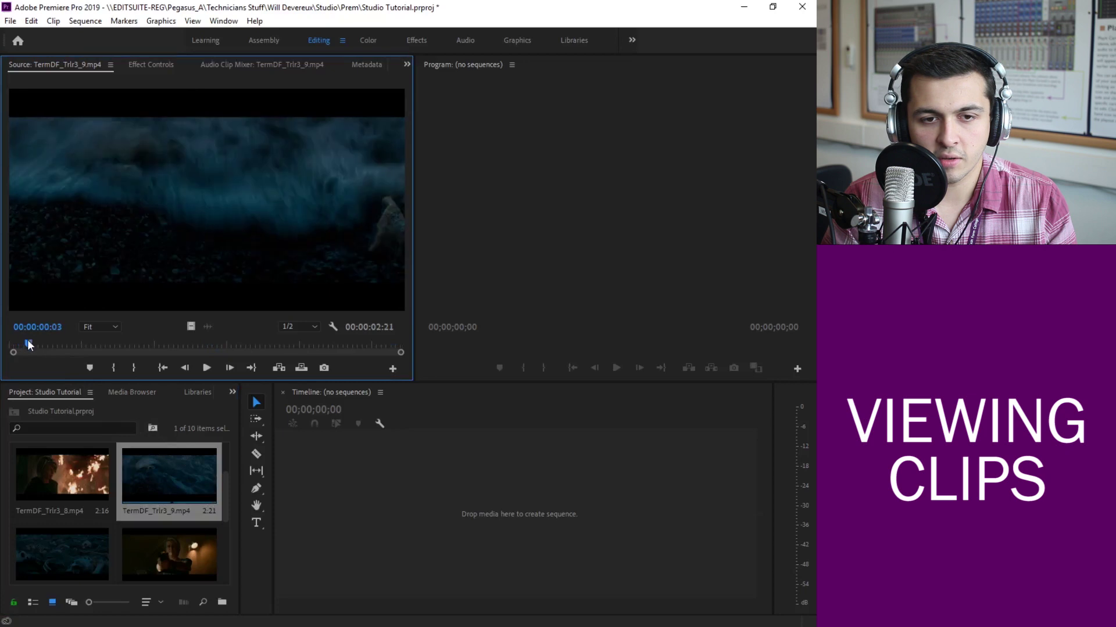
{"action": "left_click_drag", "start_coordinate": [69, 347], "coordinate": [137, 347]}
{"action": "left_click", "coordinate": [206, 368]}
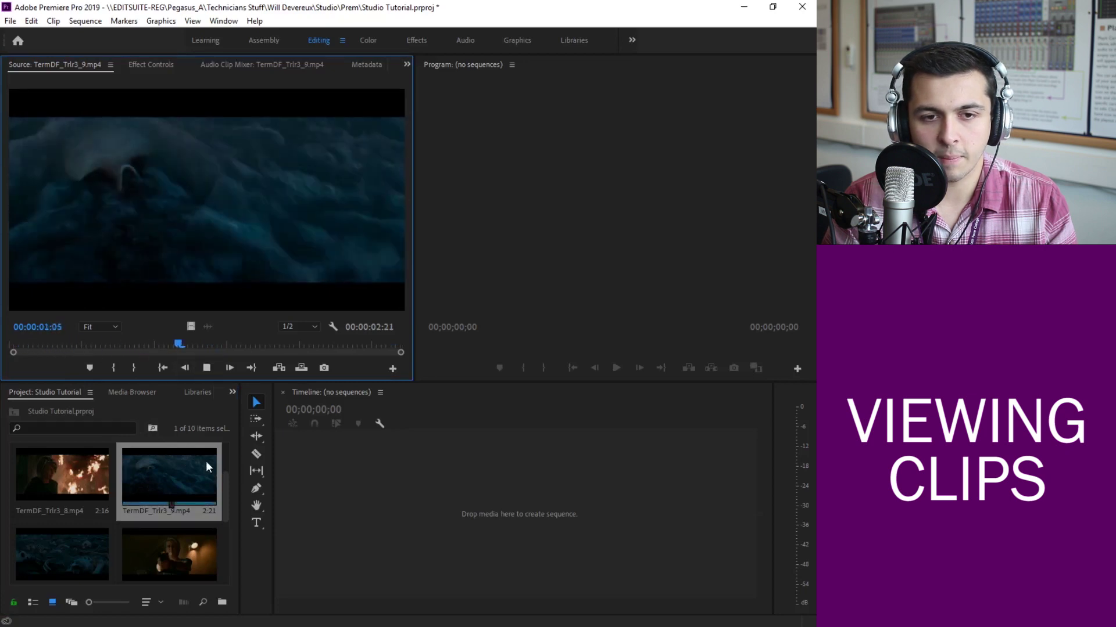
{"action": "left_click", "coordinate": [210, 367]}
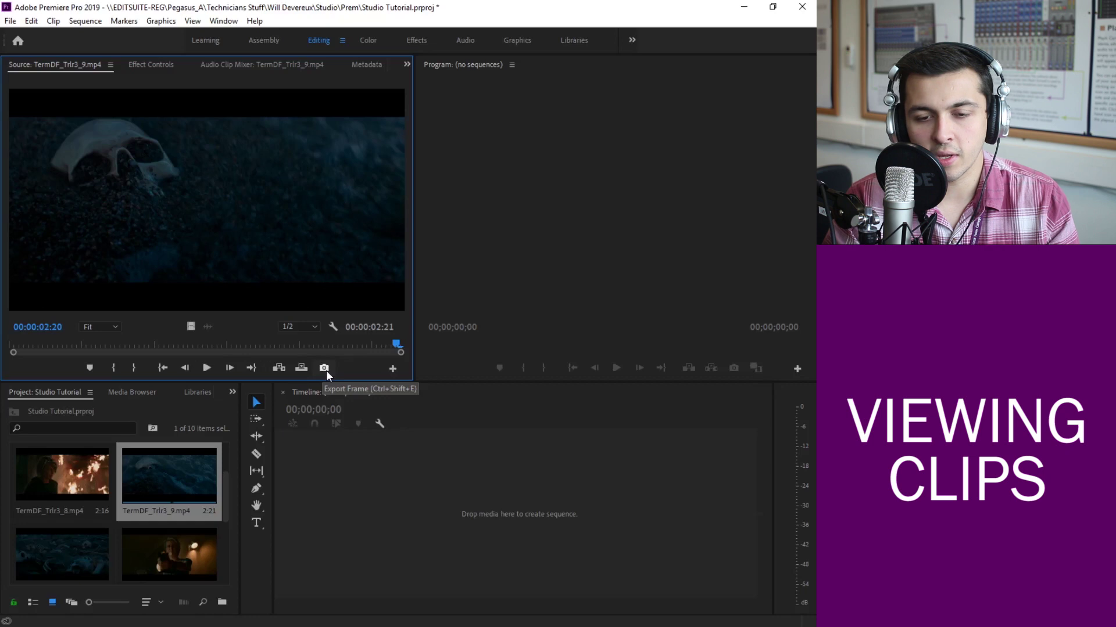
{"action": "left_click_drag", "start_coordinate": [251, 346], "coordinate": [310, 348]}
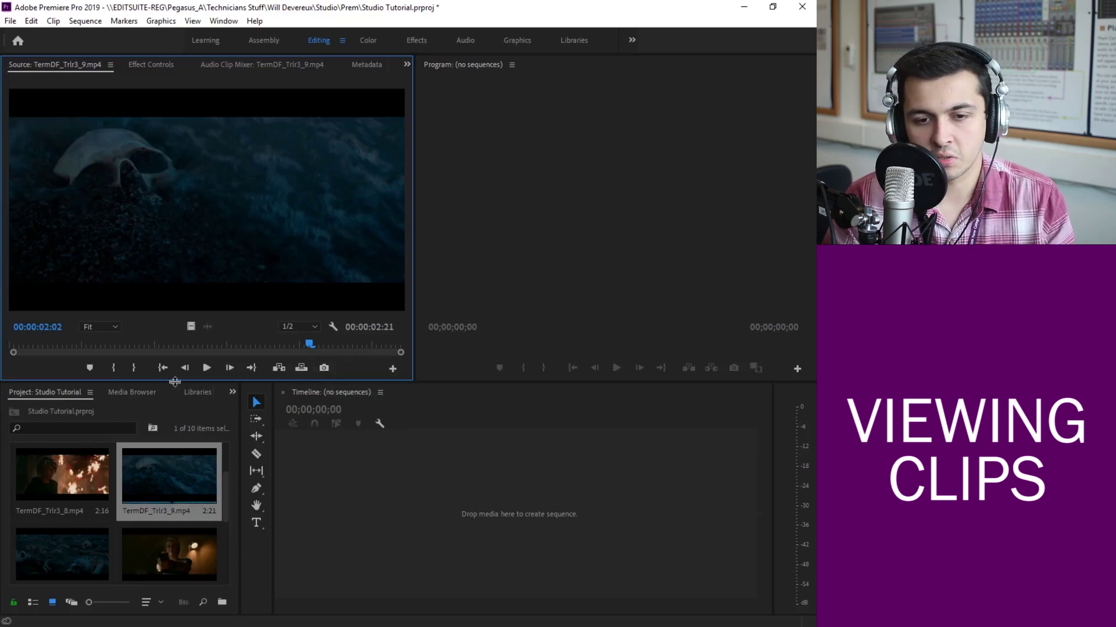
{"action": "left_click_drag", "start_coordinate": [131, 346], "coordinate": [187, 357]}
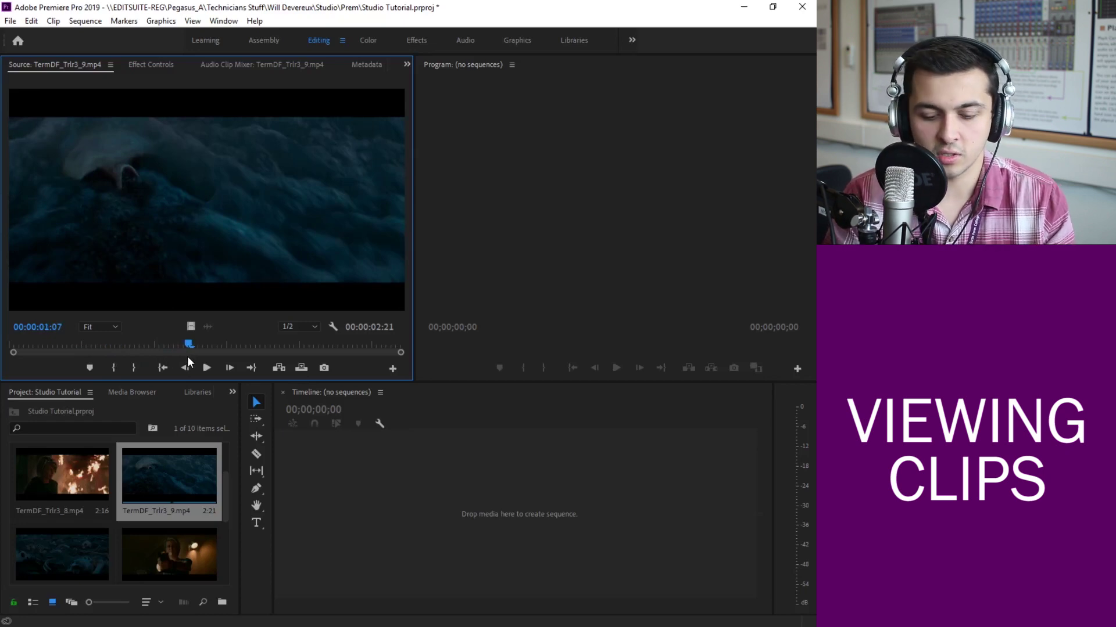
{"action": "left_click_drag", "start_coordinate": [179, 344], "coordinate": [88, 345]}
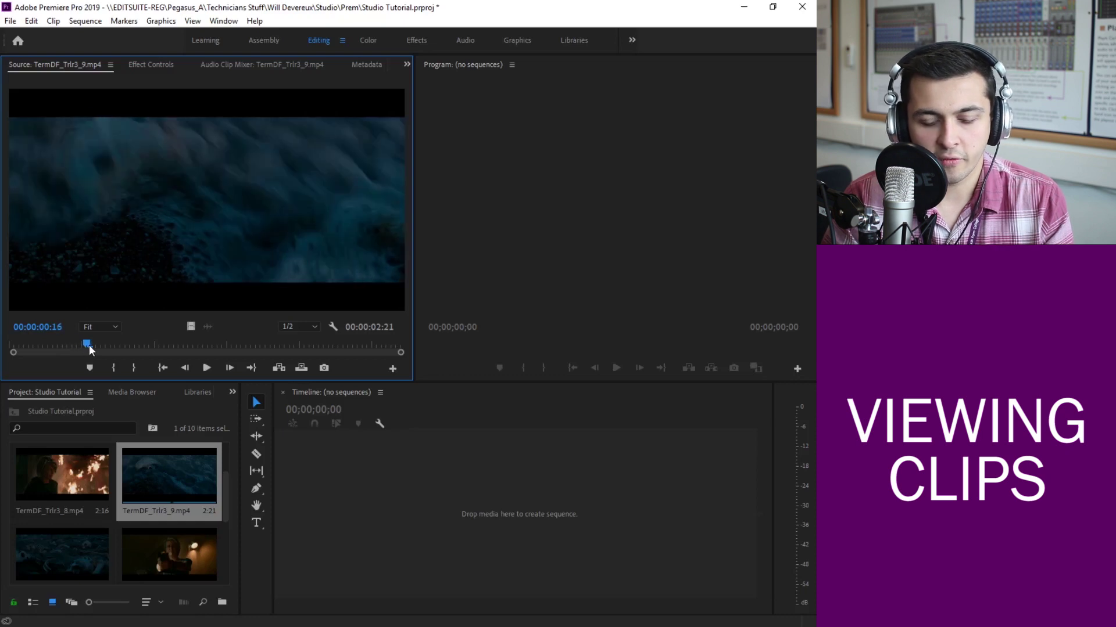
Step: Set TermDF_Trlr3_9.mp4's in point at 00:00:00:16 and out point at 00:00:02:00, then play the range
{"action": "left_click", "coordinate": [116, 365]}
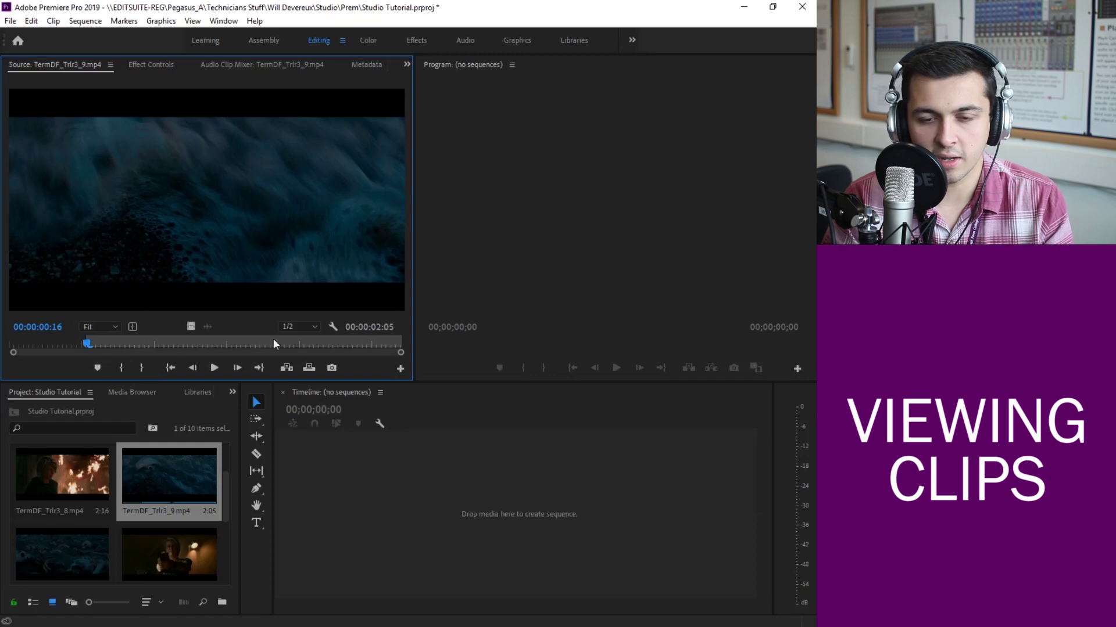
{"action": "left_click_drag", "start_coordinate": [90, 344], "coordinate": [302, 346]}
{"action": "key", "text": "o"}
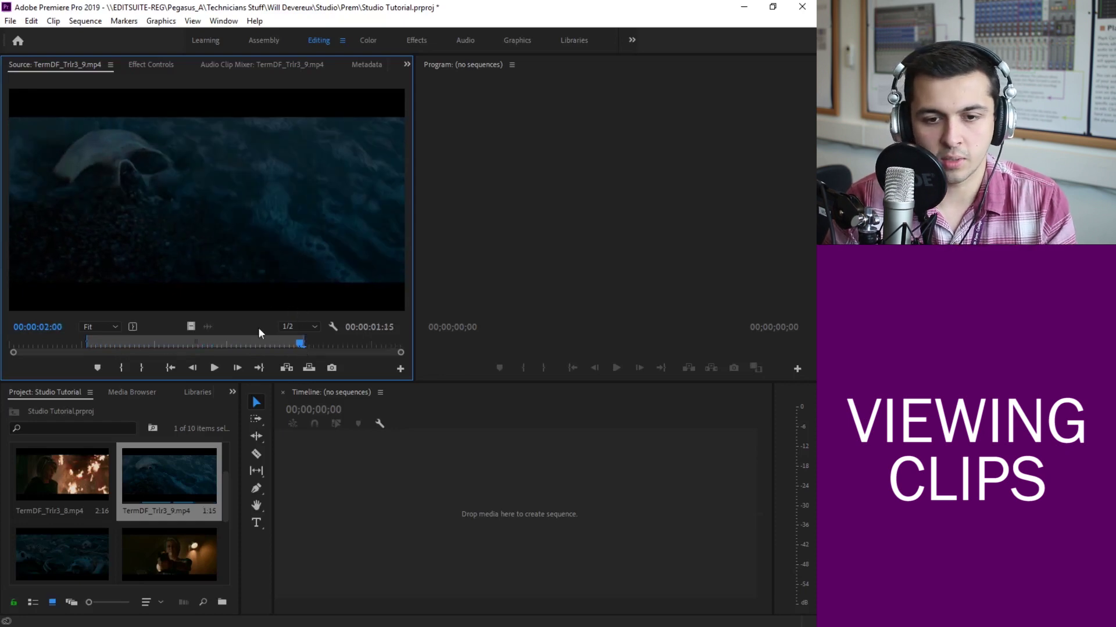
{"action": "key", "text": "space"}
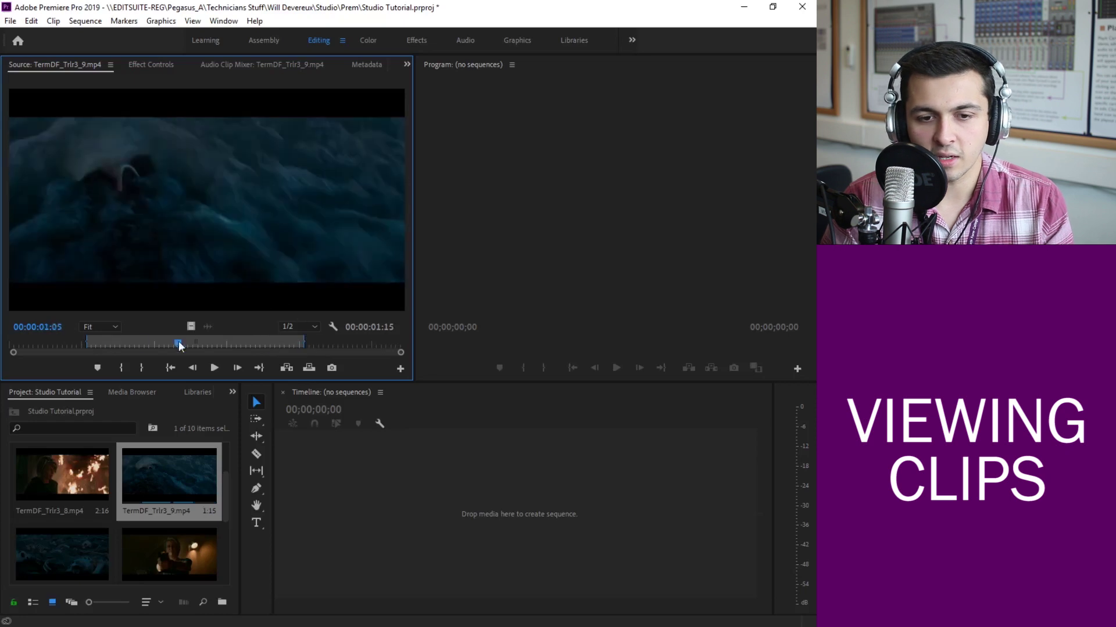
{"action": "left_click_drag", "start_coordinate": [279, 348], "coordinate": [236, 346]}
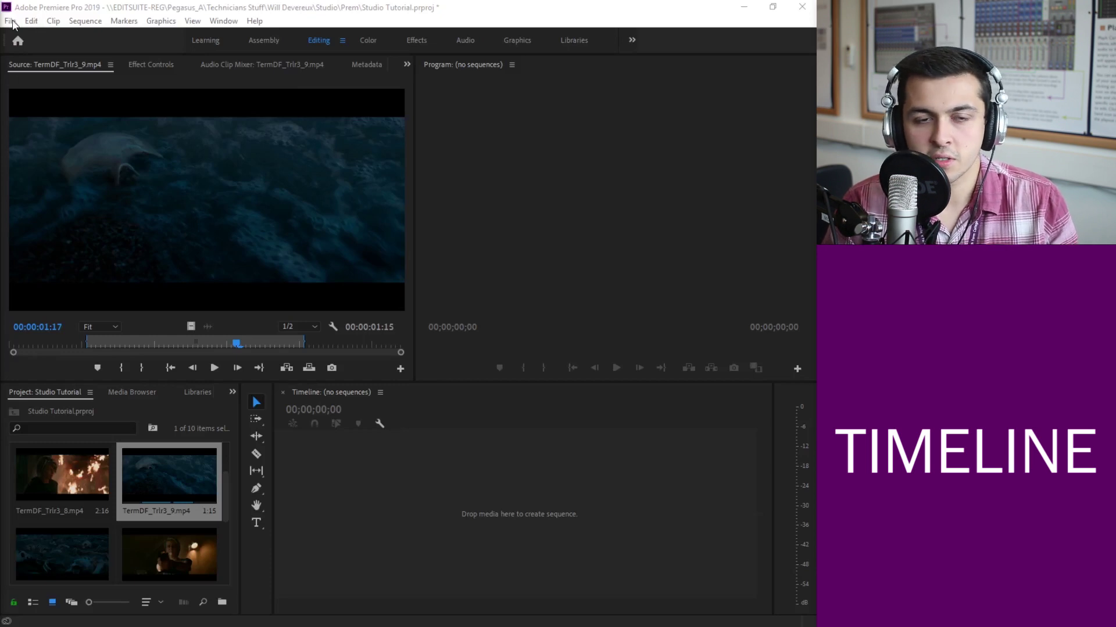
Step: Start a new sequence using the Digital SLR 1080p DSLR 1080p25 preset
{"action": "left_click", "coordinate": [12, 22]}
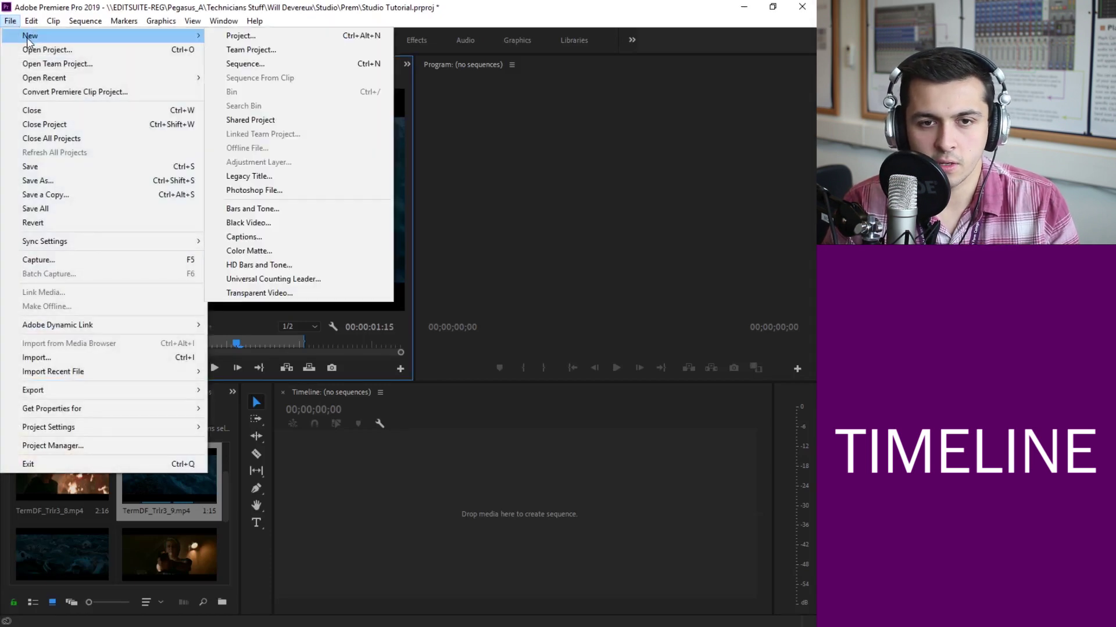
{"action": "mouse_move", "coordinate": [174, 35]}
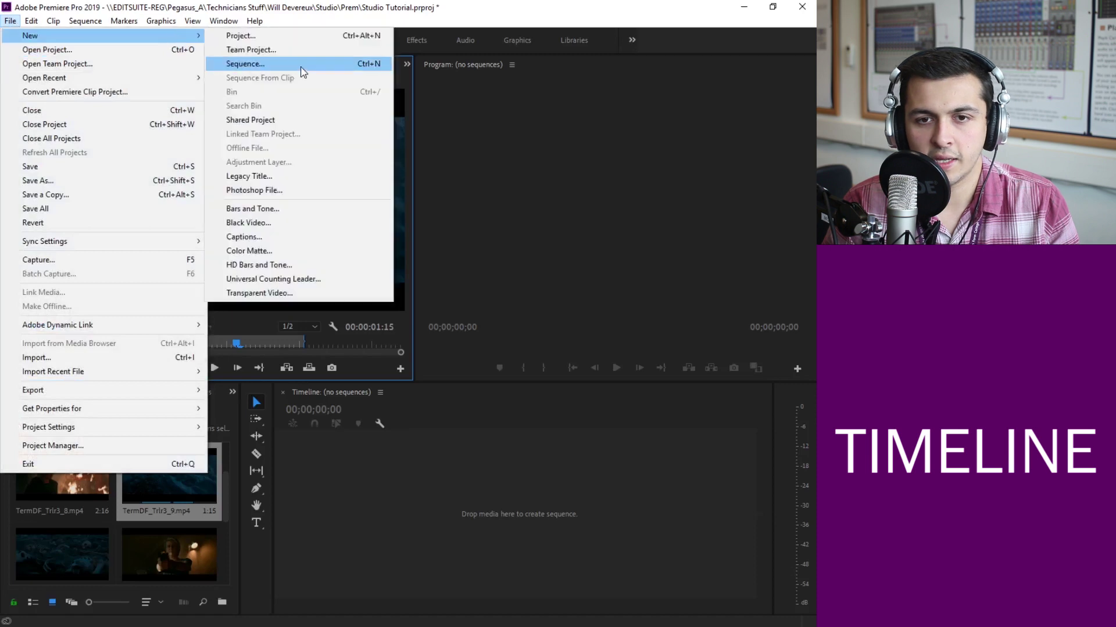
{"action": "left_click", "coordinate": [301, 66]}
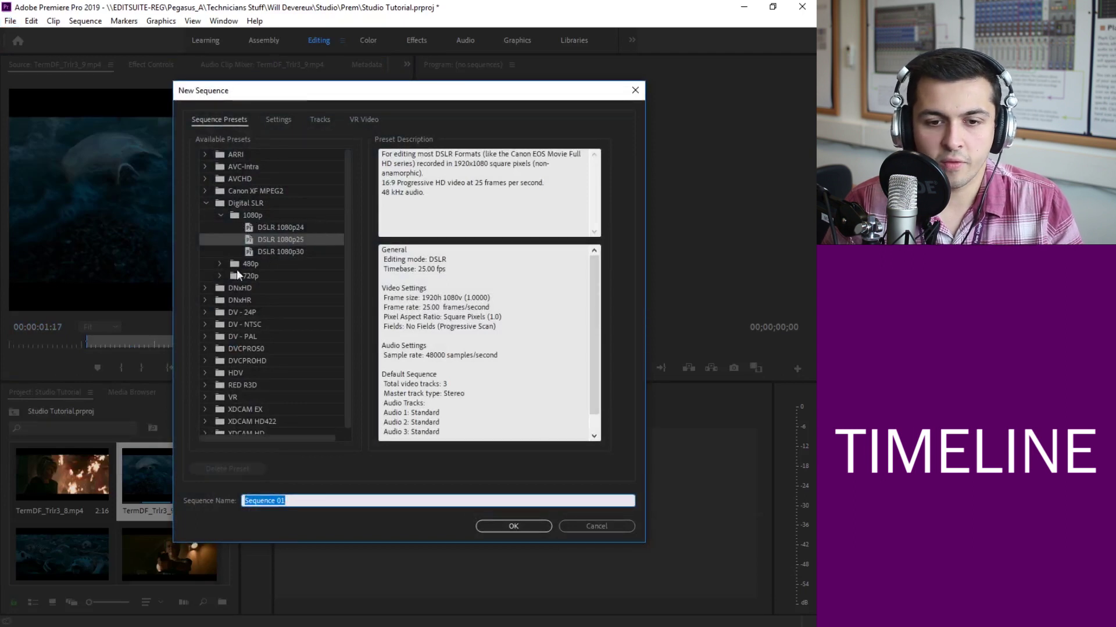
{"action": "scroll", "coordinate": [232, 336], "scroll_direction": "down", "scroll_amount": 1}
{"action": "left_click", "coordinate": [206, 354]}
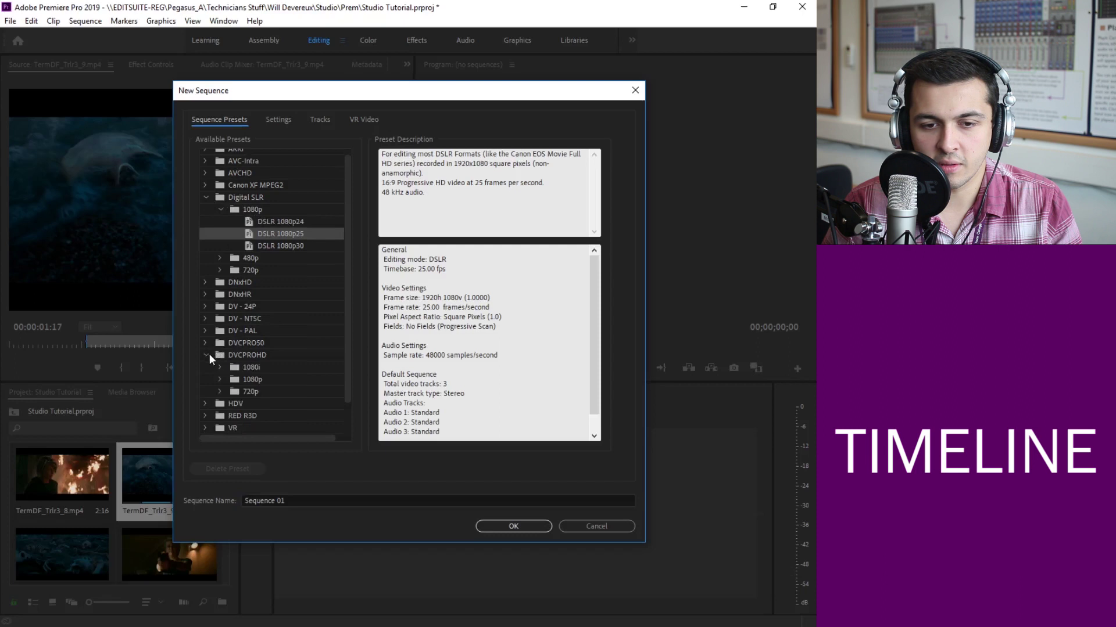
{"action": "left_click", "coordinate": [220, 368]}
{"action": "scroll", "coordinate": [293, 342], "scroll_direction": "down", "scroll_amount": 3}
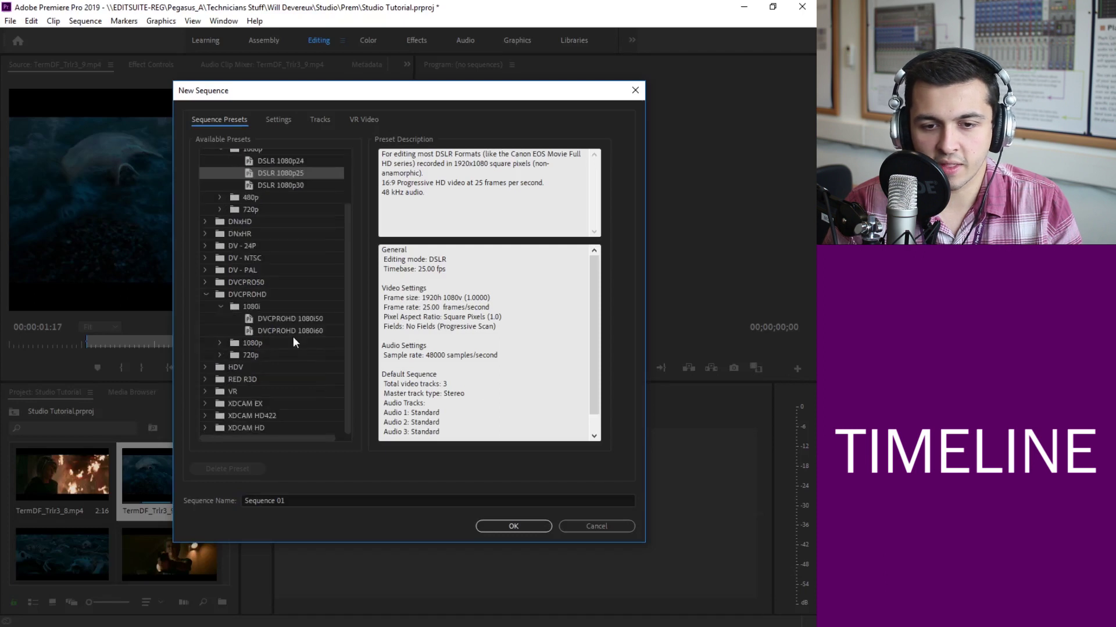
{"action": "left_click", "coordinate": [298, 318]}
{"action": "scroll", "coordinate": [308, 322], "scroll_direction": "up", "scroll_amount": 3}
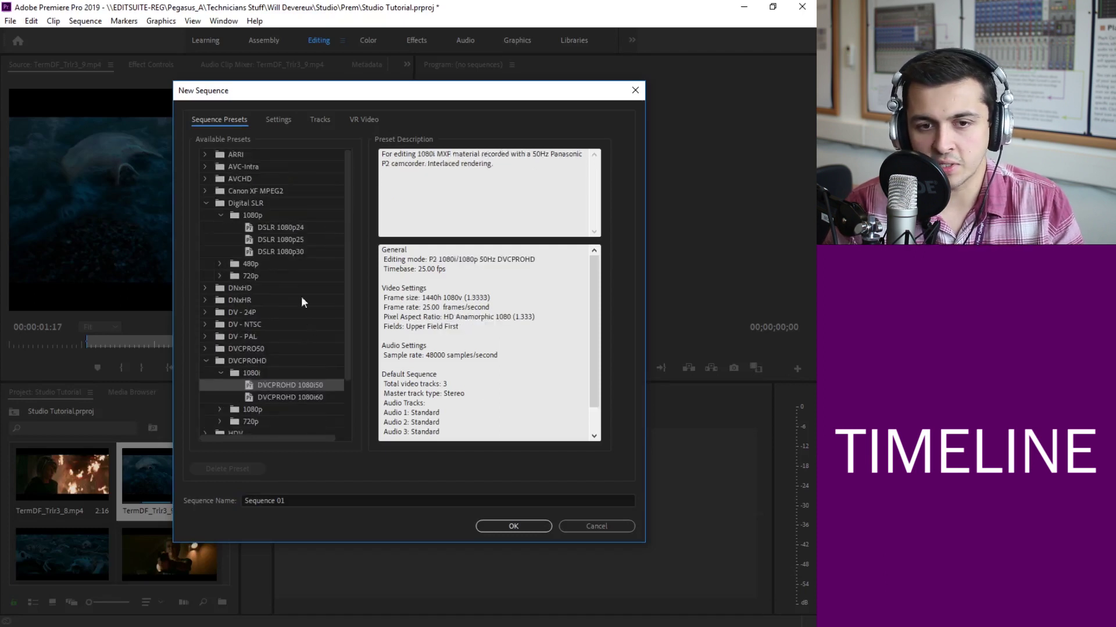
{"action": "left_click", "coordinate": [255, 203]}
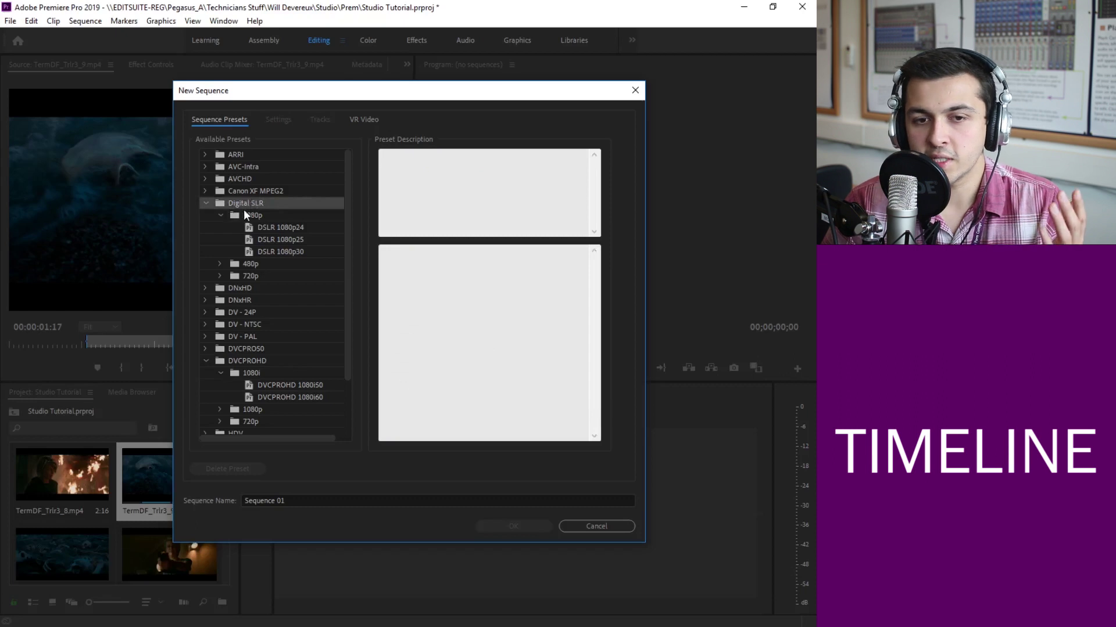
{"action": "left_click", "coordinate": [254, 215]}
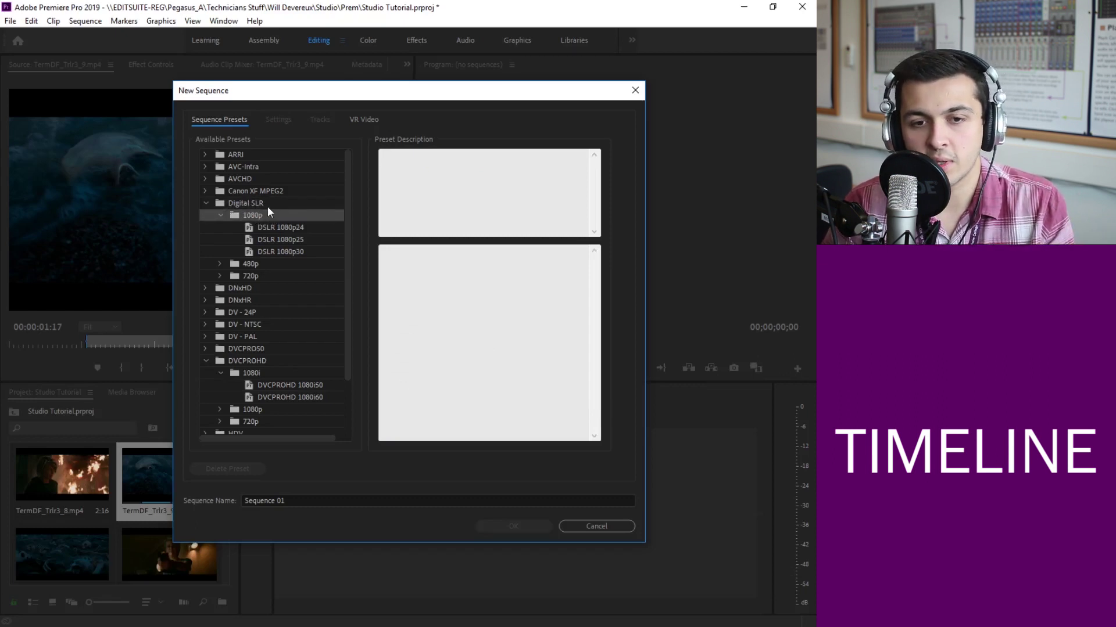
{"action": "left_click", "coordinate": [302, 239]}
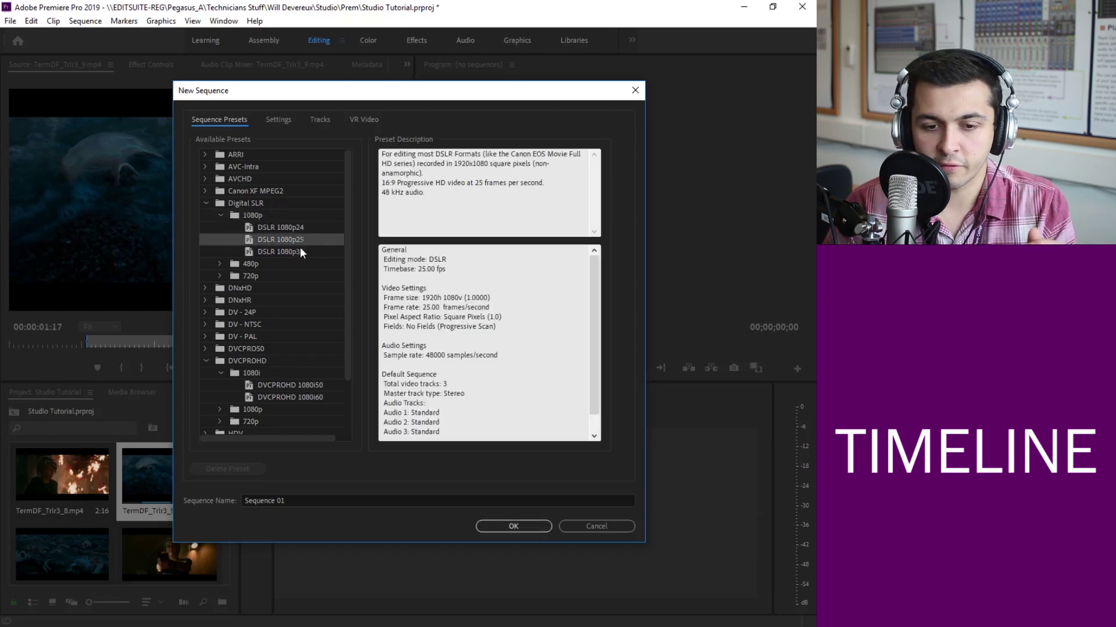
Step: Name the new sequence 'Final Edit'
{"action": "left_click", "coordinate": [316, 500]}
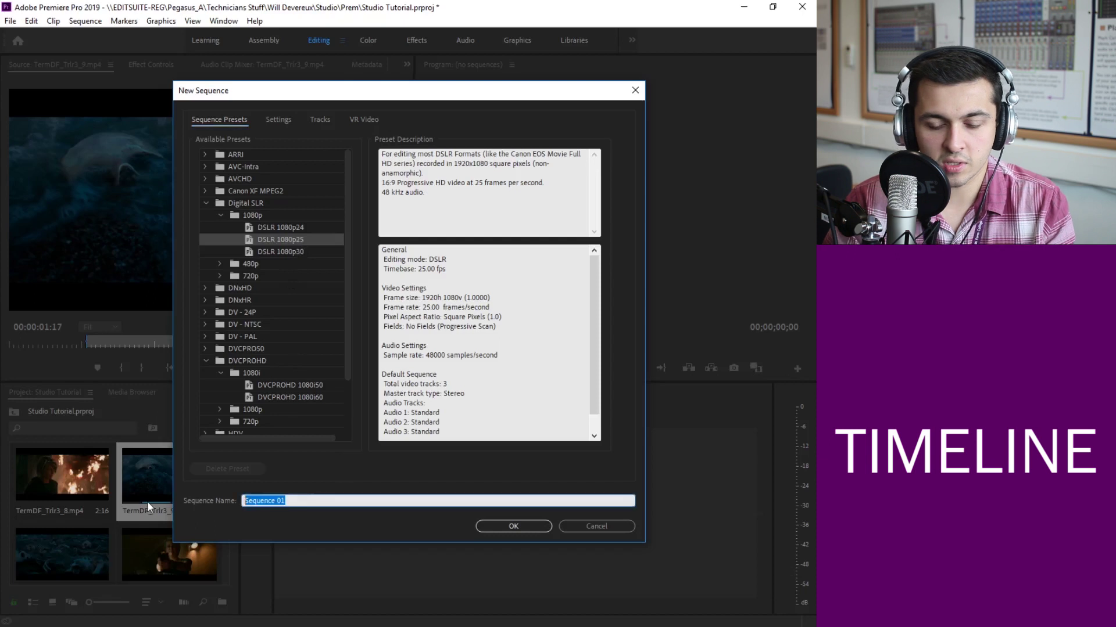
{"action": "key", "text": "BackSpace"}
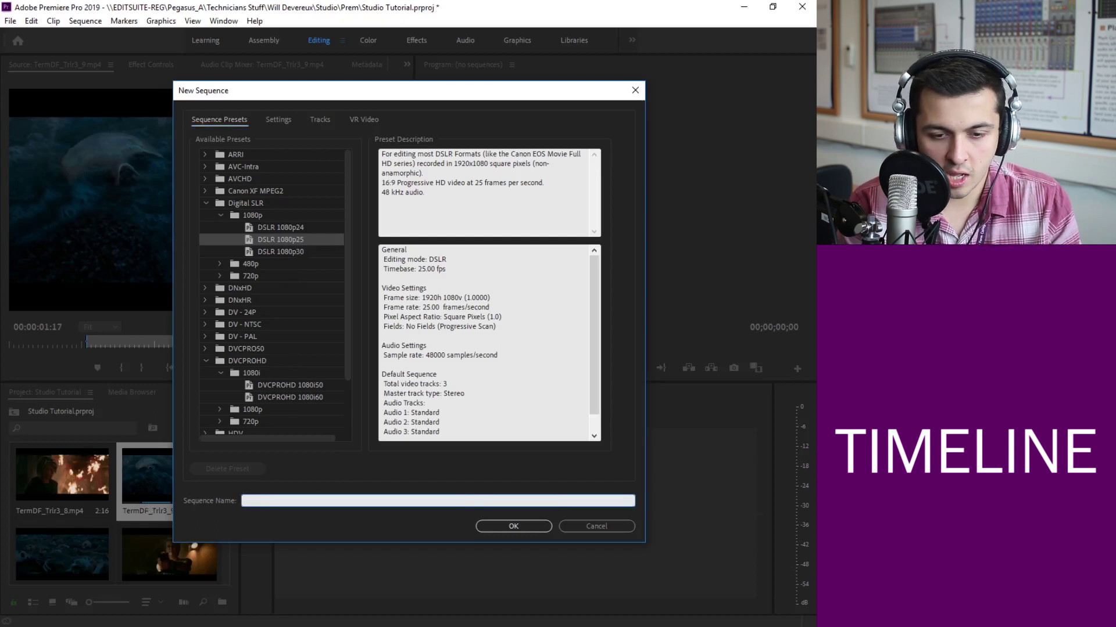
{"action": "type", "text": "Final Edit"}
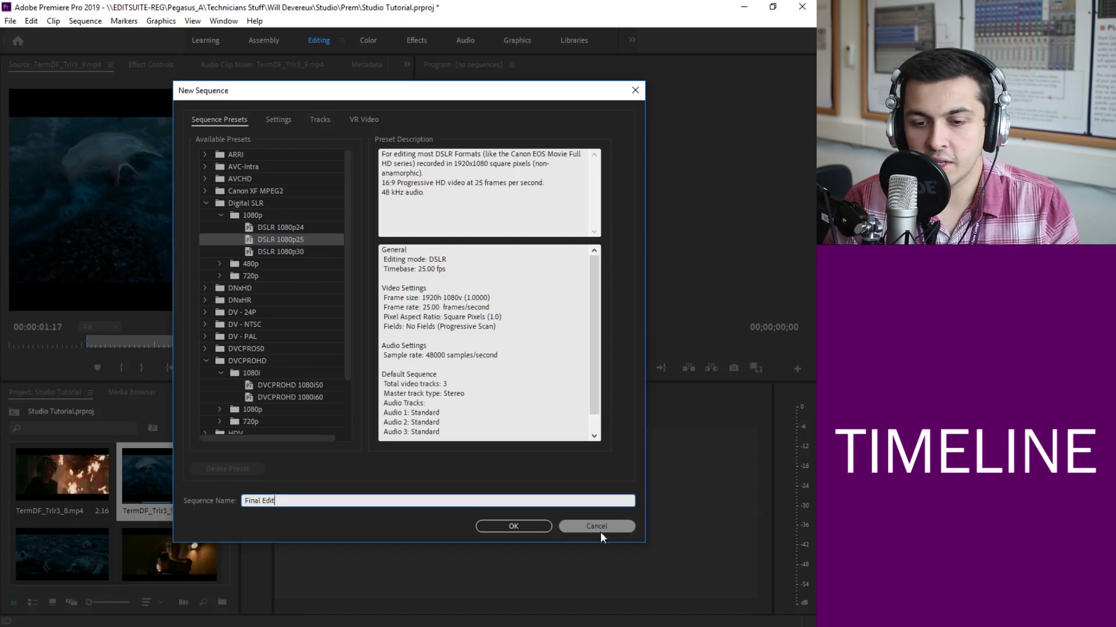
{"action": "left_click", "coordinate": [514, 526]}
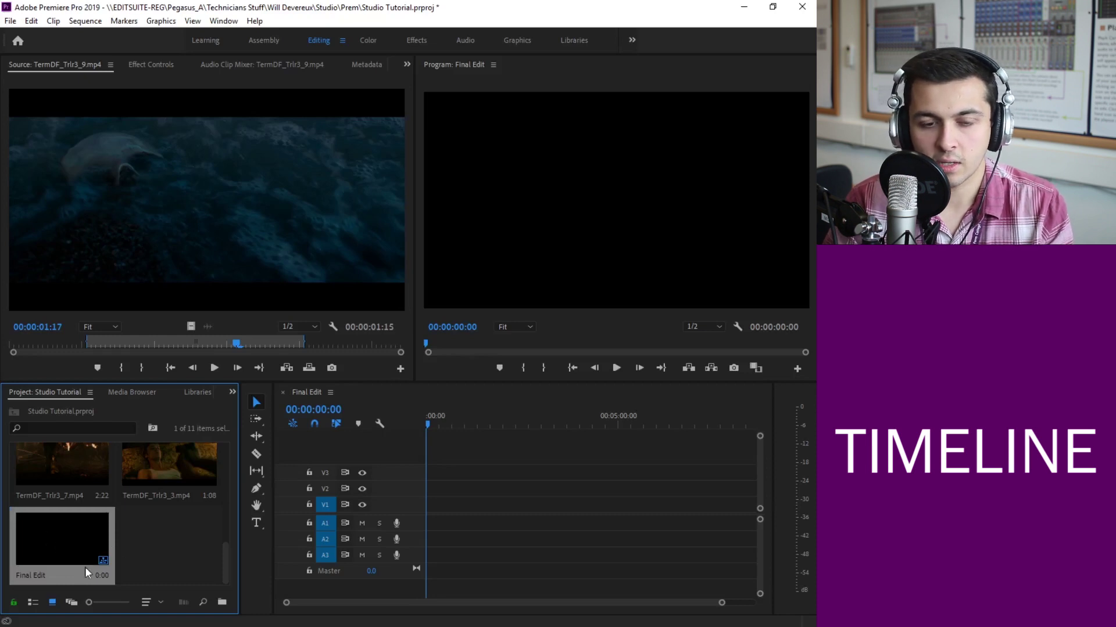
{"action": "left_click", "coordinate": [127, 568]}
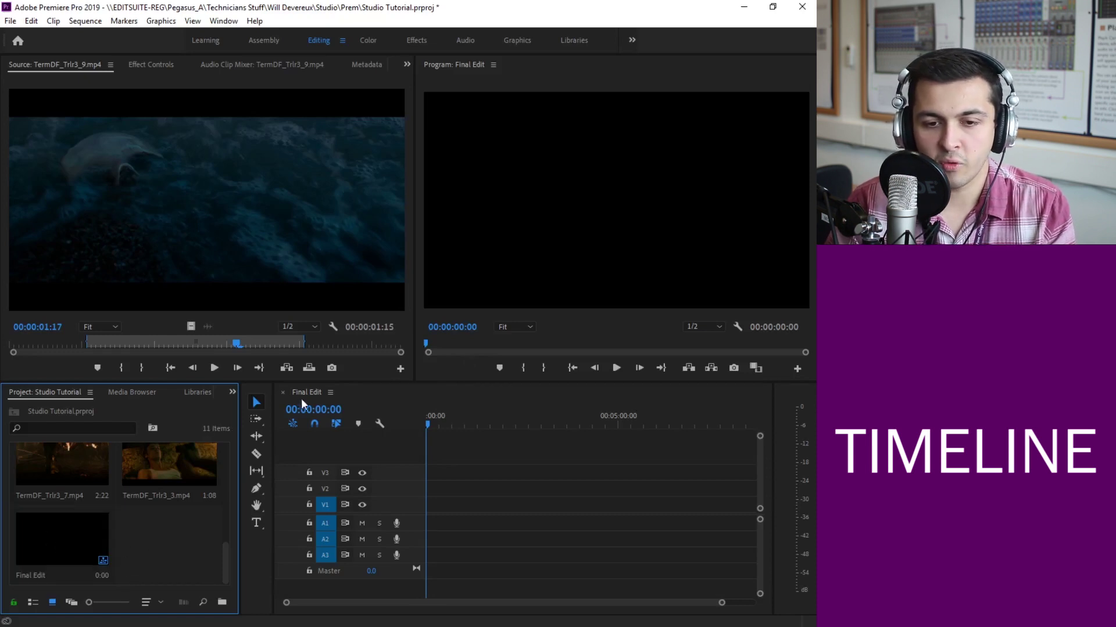
{"action": "left_click", "coordinate": [283, 392]}
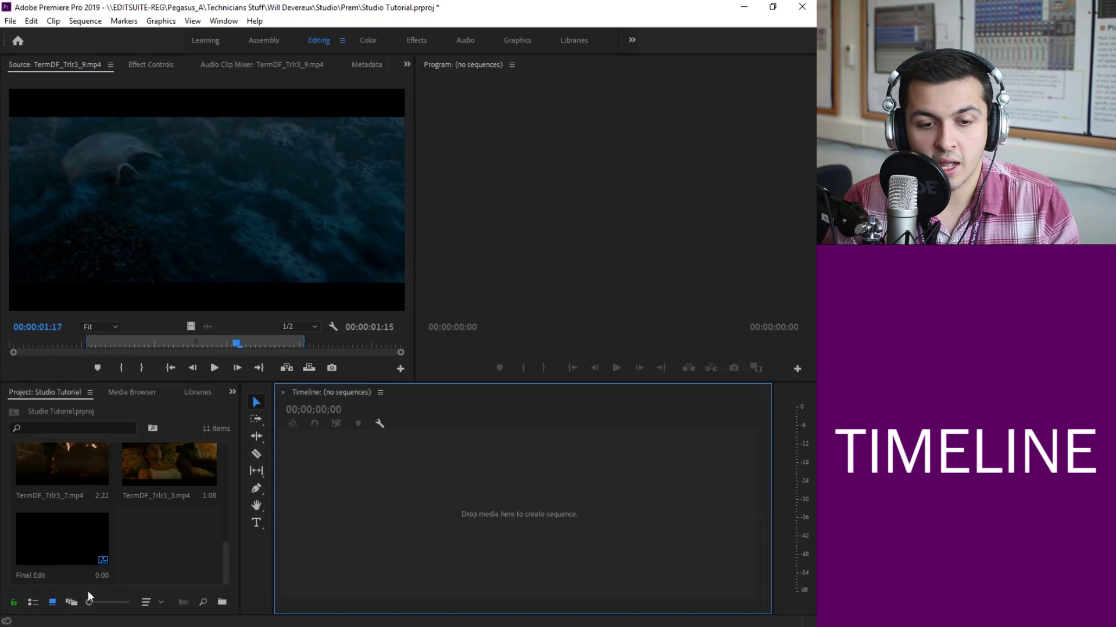
{"action": "left_click", "coordinate": [101, 565]}
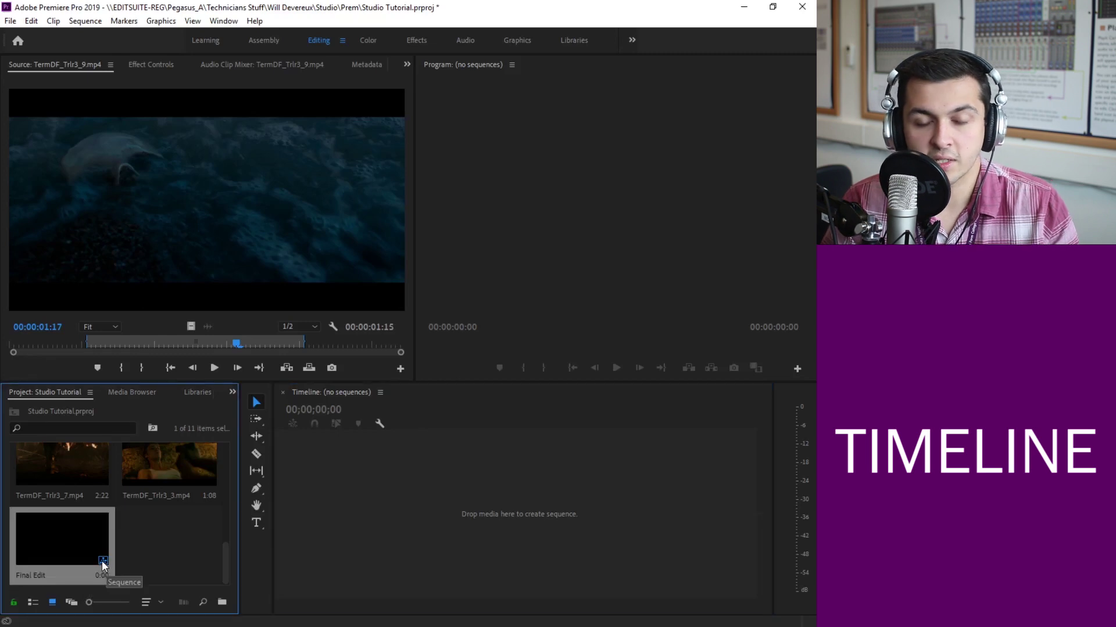
{"action": "double_click", "coordinate": [90, 541]}
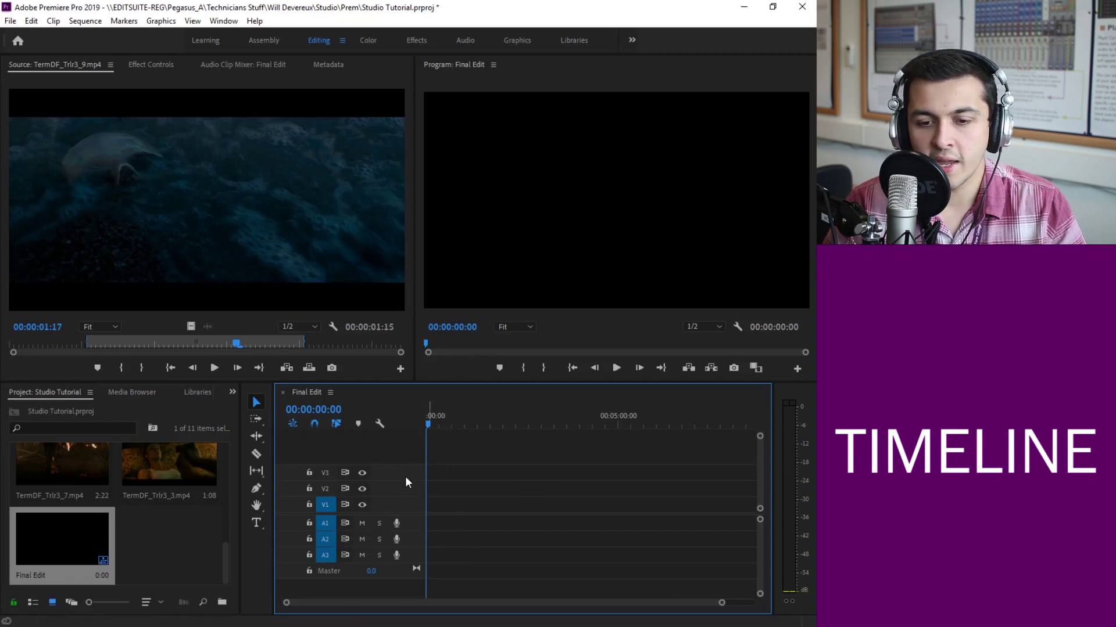
Step: Resize the Final Edit timeline tracks and view the source patching options
{"action": "left_click_drag", "start_coordinate": [435, 485], "coordinate": [720, 506]}
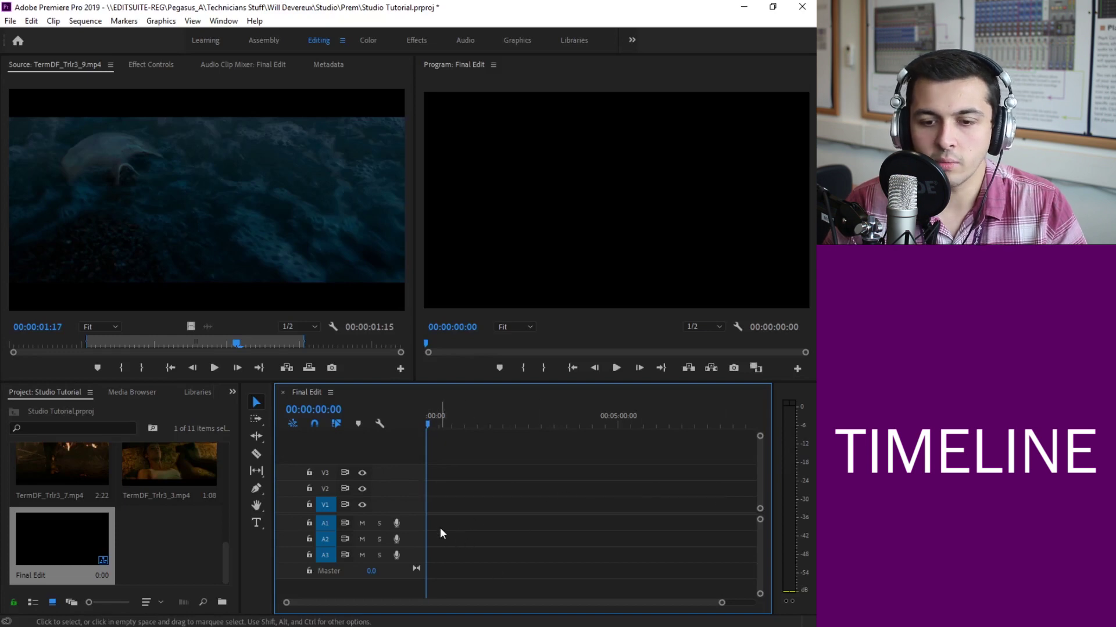
{"action": "left_click_drag", "start_coordinate": [440, 524], "coordinate": [745, 579]}
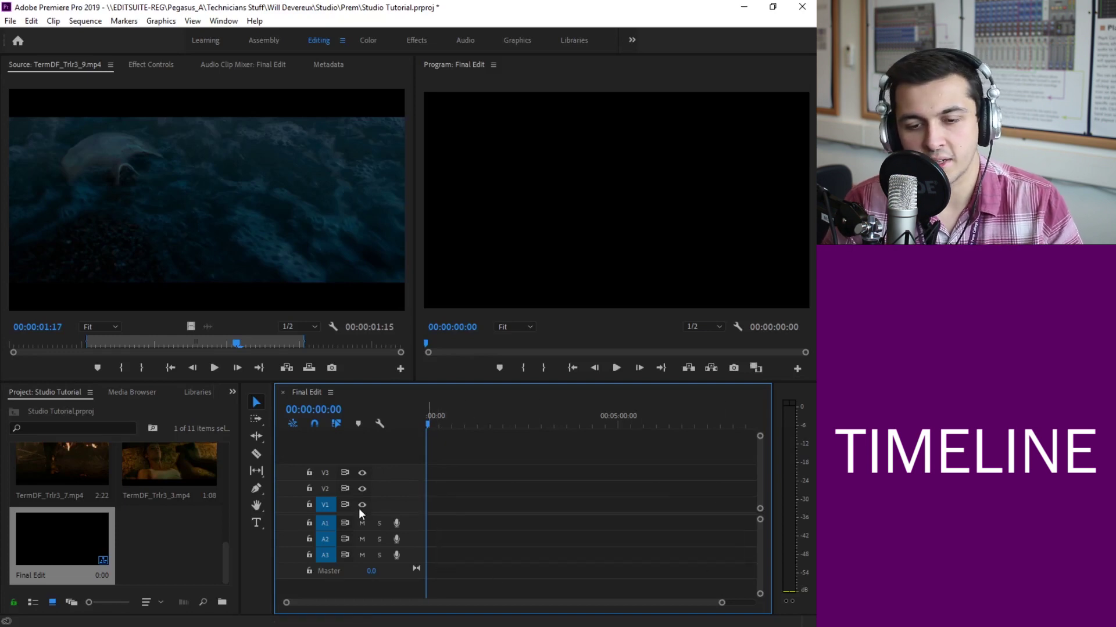
{"action": "right_click", "coordinate": [294, 503]}
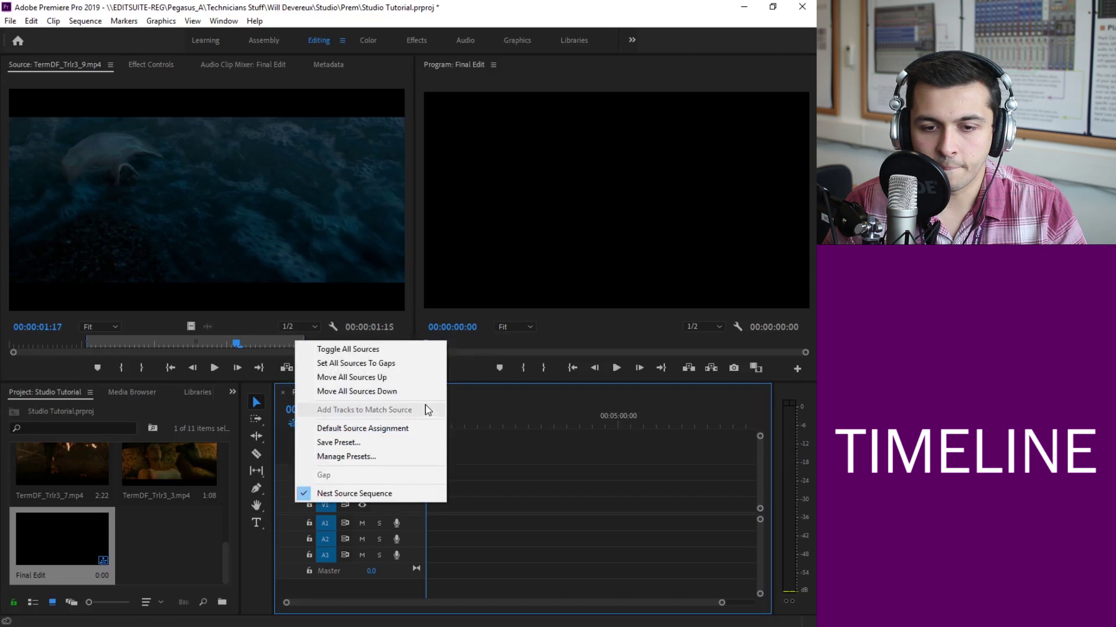
{"action": "left_click", "coordinate": [350, 518]}
Step: Open Add Tracks from audio track A1's options and cancel without adding tracks
{"action": "right_click", "coordinate": [392, 525]}
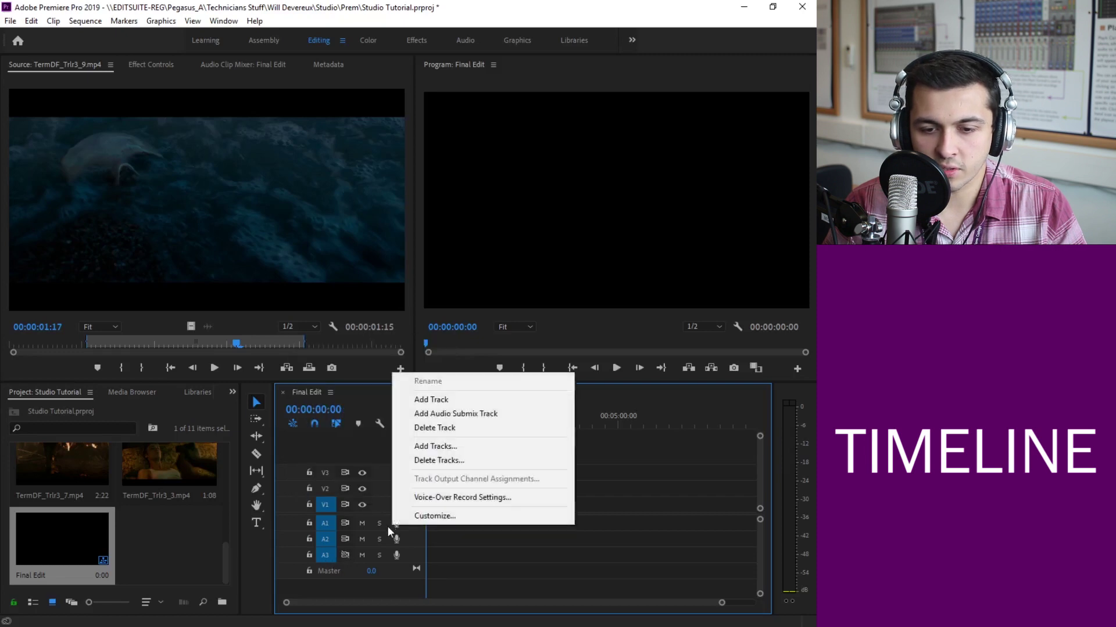
{"action": "left_click", "coordinate": [452, 446]}
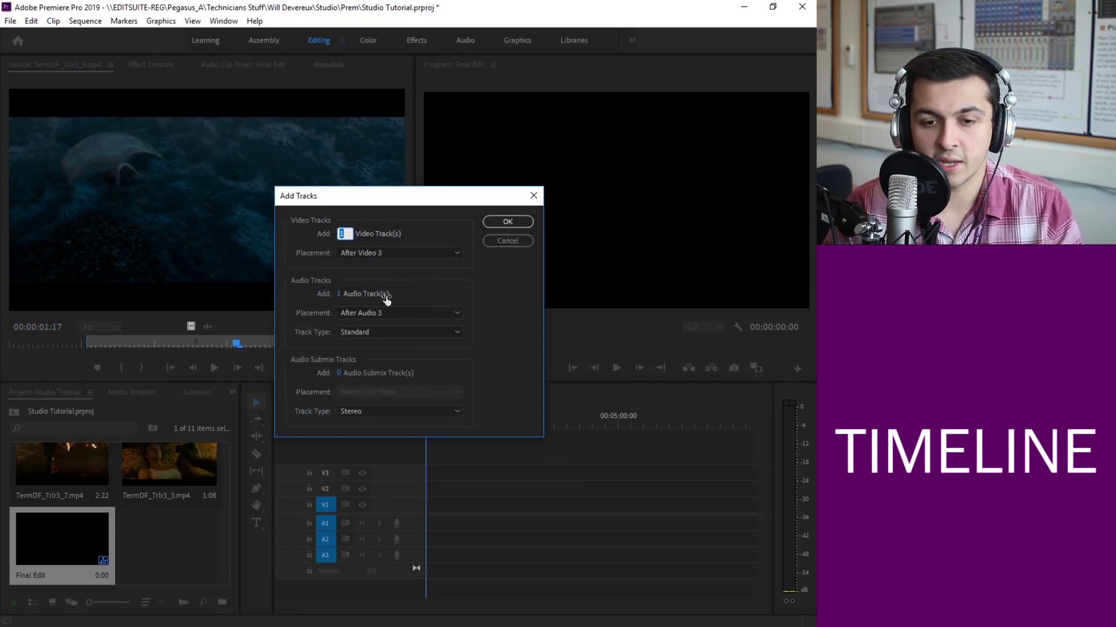
{"action": "left_click", "coordinate": [513, 243]}
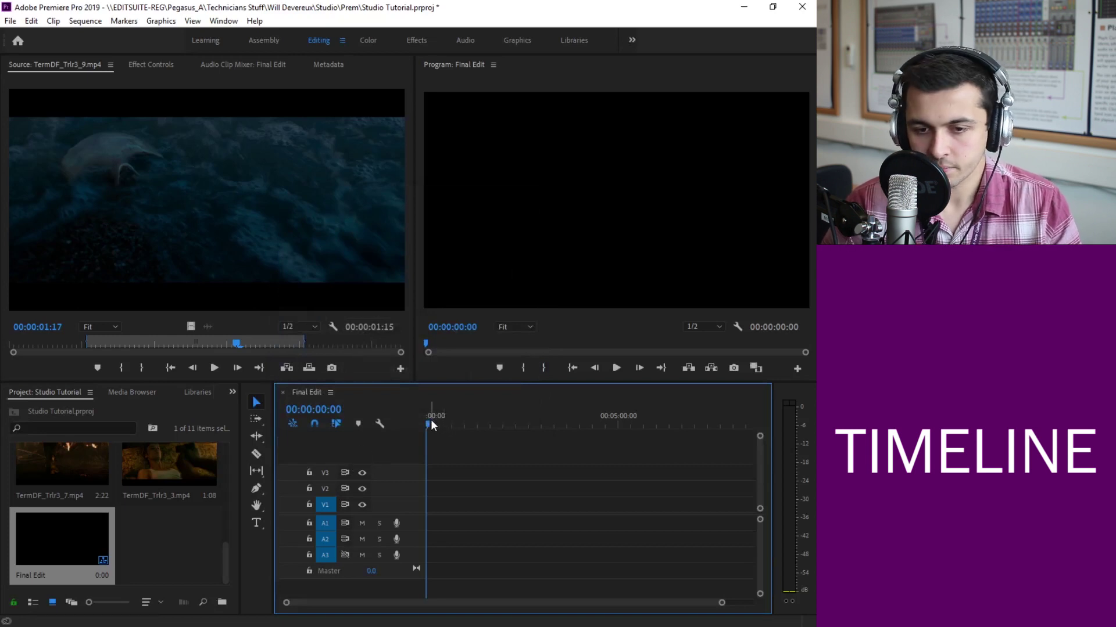
Step: Drag the TermDF_Trlr3_9.mp4 source clip onto track V1 of the Final Edit timeline
{"action": "left_click_drag", "start_coordinate": [431, 421], "coordinate": [477, 432]}
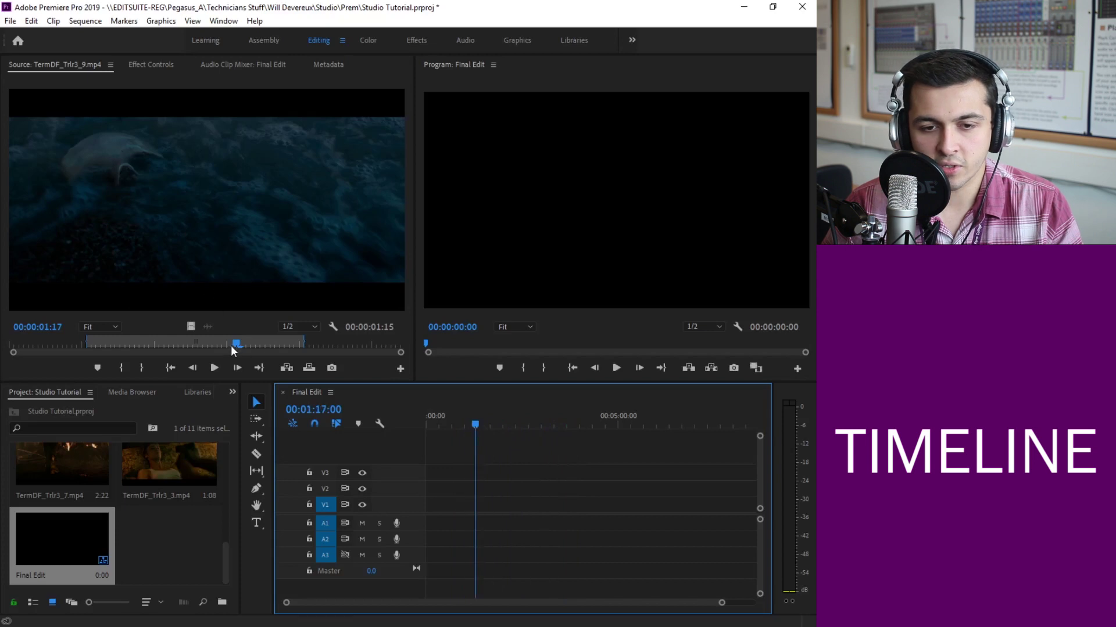
{"action": "mouse_move", "coordinate": [233, 345]}
{"action": "left_mouse_down"}
{"action": "mouse_move", "coordinate": [137, 344]}
{"action": "mouse_move", "coordinate": [217, 344]}
{"action": "left_mouse_up"}
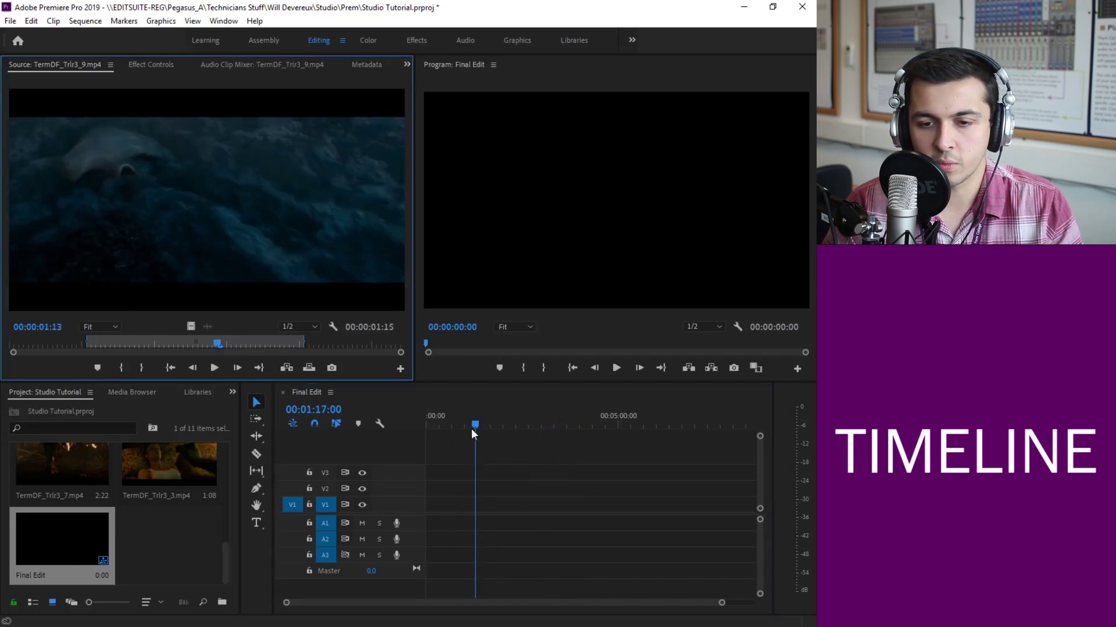
{"action": "left_click_drag", "start_coordinate": [471, 429], "coordinate": [502, 436]}
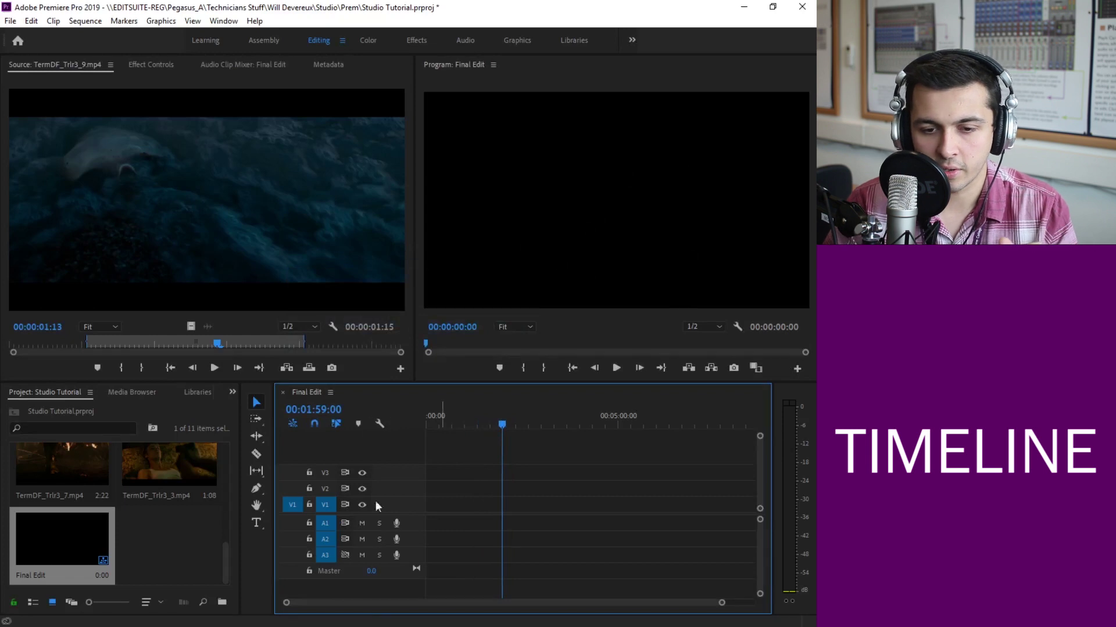
{"action": "left_click_drag", "start_coordinate": [462, 427], "coordinate": [444, 424]}
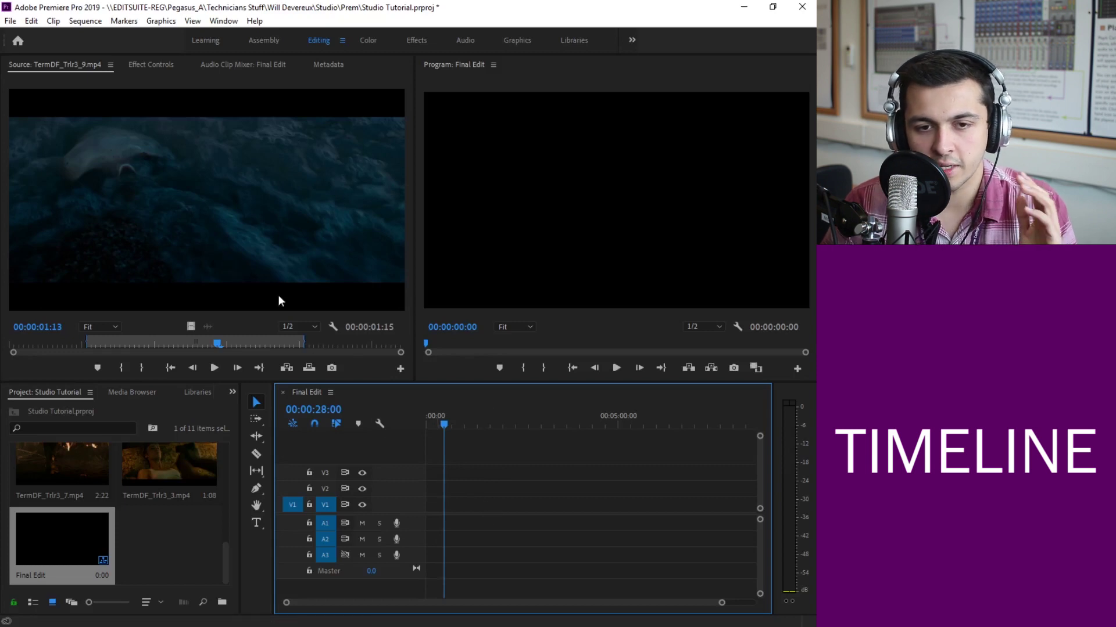
{"action": "left_click_drag", "start_coordinate": [186, 203], "coordinate": [427, 514]}
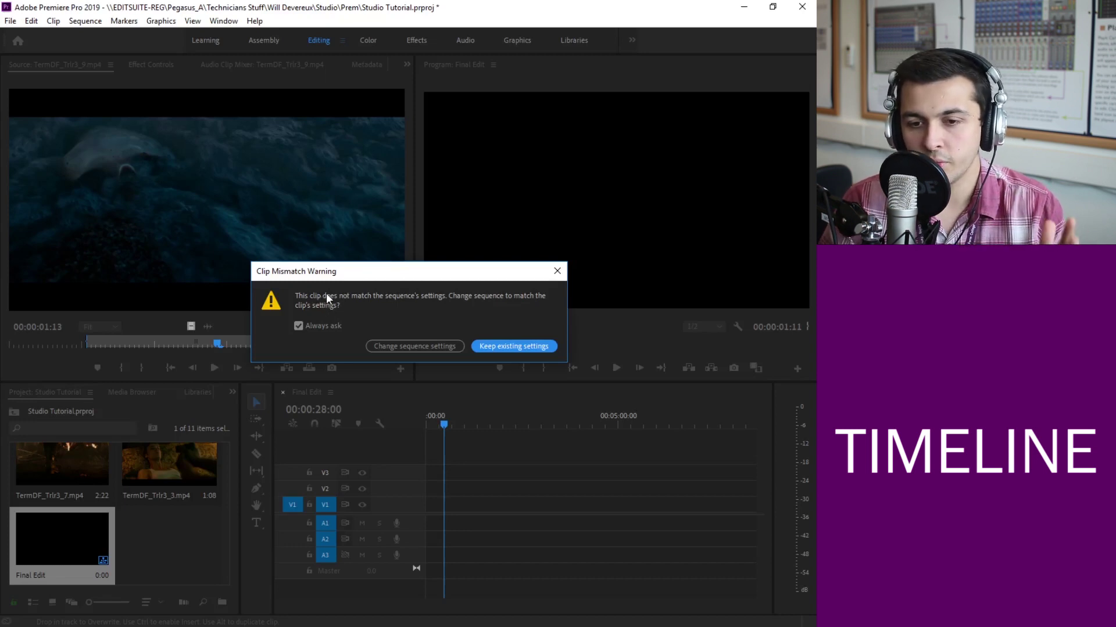
Step: Keep Final Edit's existing sequence settings for the clip and return the playhead to the start
{"action": "left_click", "coordinate": [500, 347]}
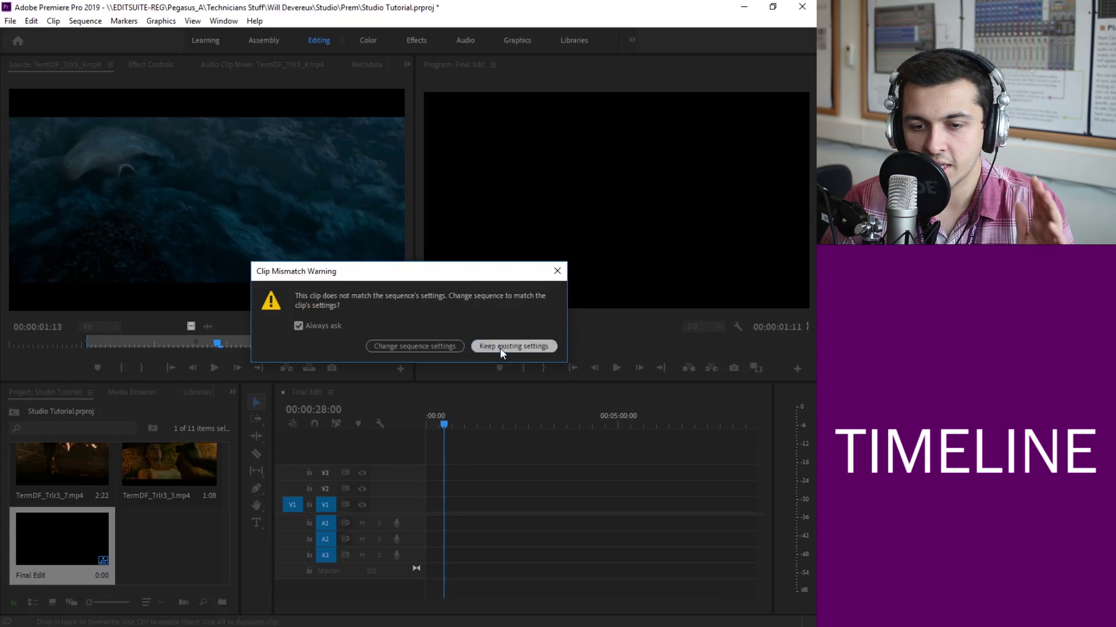
{"action": "left_click", "coordinate": [435, 424]}
{"action": "mouse_move", "coordinate": [435, 426]}
{"action": "left_mouse_down"}
{"action": "mouse_move", "coordinate": [423, 424]}
{"action": "mouse_move", "coordinate": [445, 428]}
{"action": "left_mouse_up"}
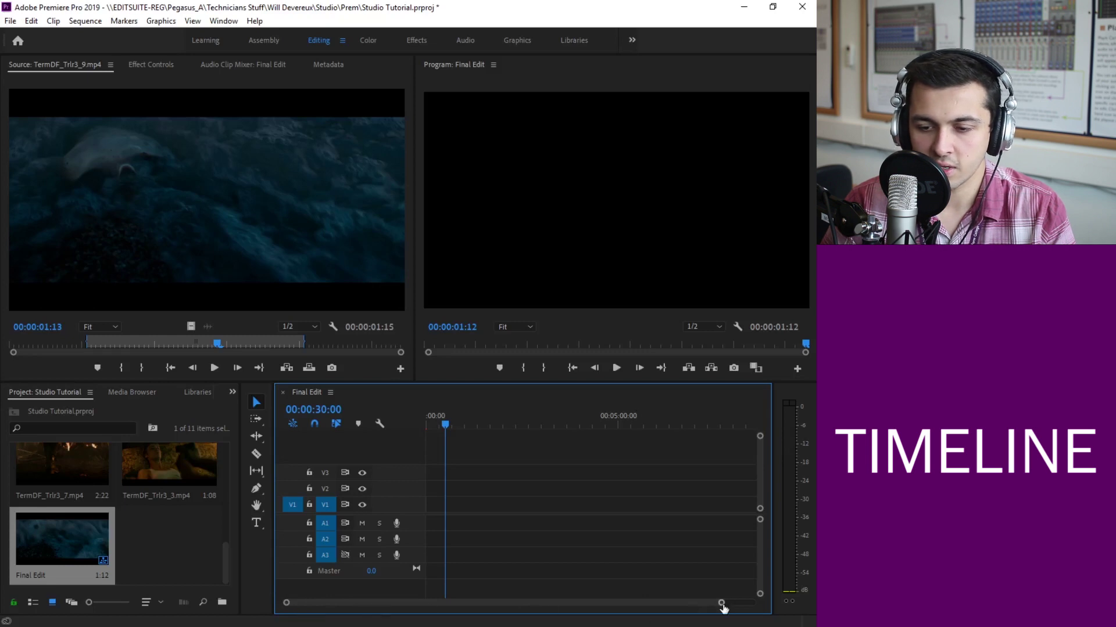
Step: Zoom the timeline in on the short opening clip and return the playhead to the start
{"action": "left_click_drag", "start_coordinate": [721, 603], "coordinate": [565, 603]}
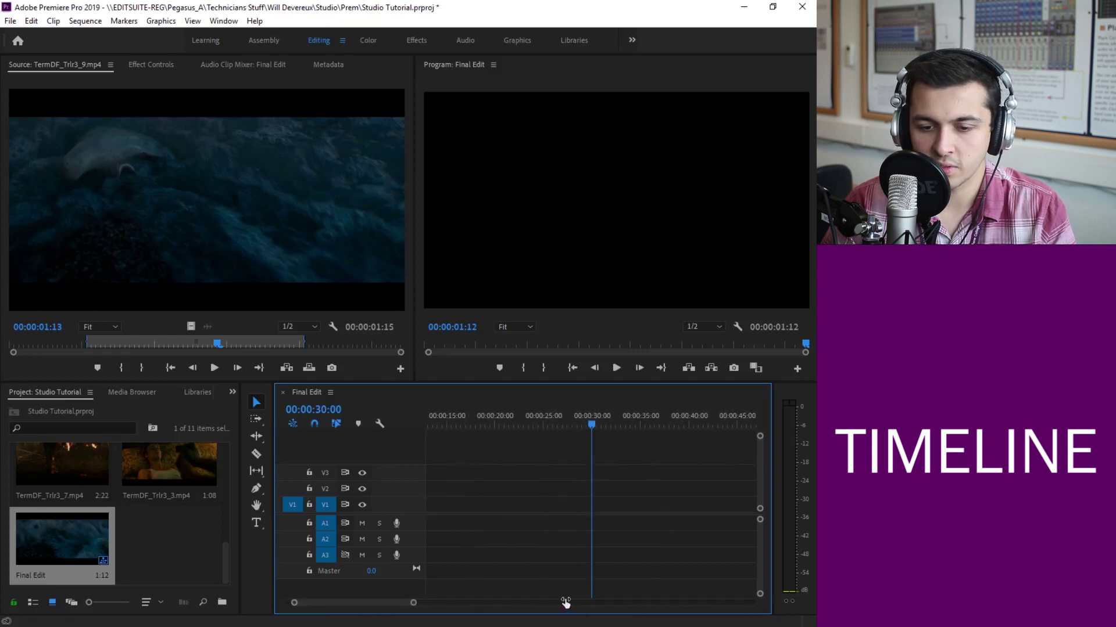
{"action": "left_click_drag", "start_coordinate": [390, 607], "coordinate": [353, 599]}
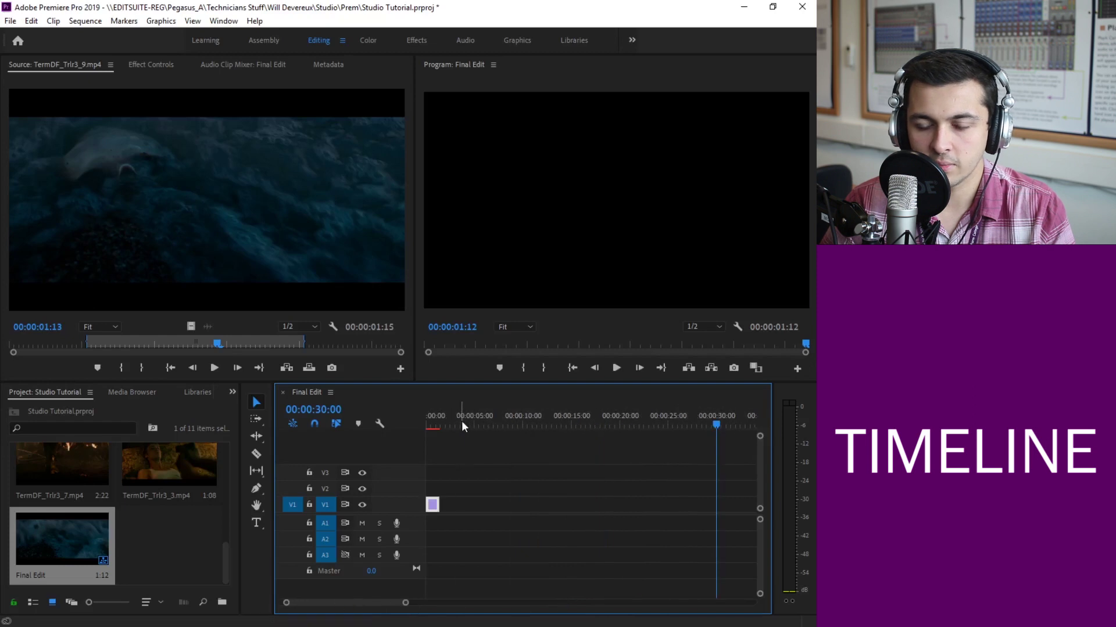
{"action": "left_click_drag", "start_coordinate": [461, 421], "coordinate": [409, 415]}
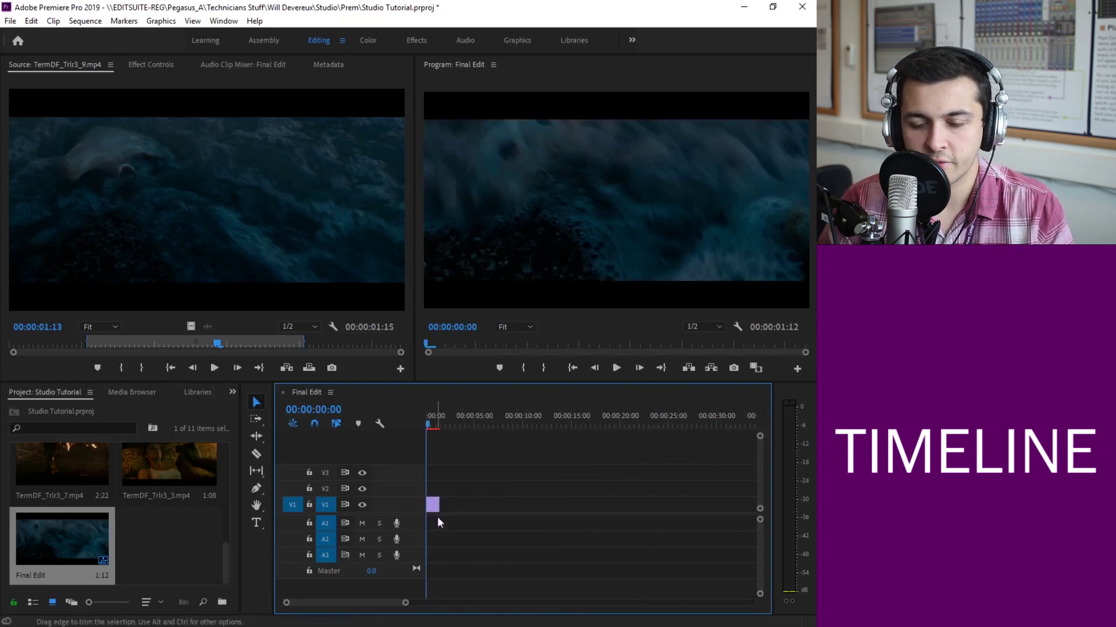
{"action": "left_click_drag", "start_coordinate": [405, 603], "coordinate": [385, 603]}
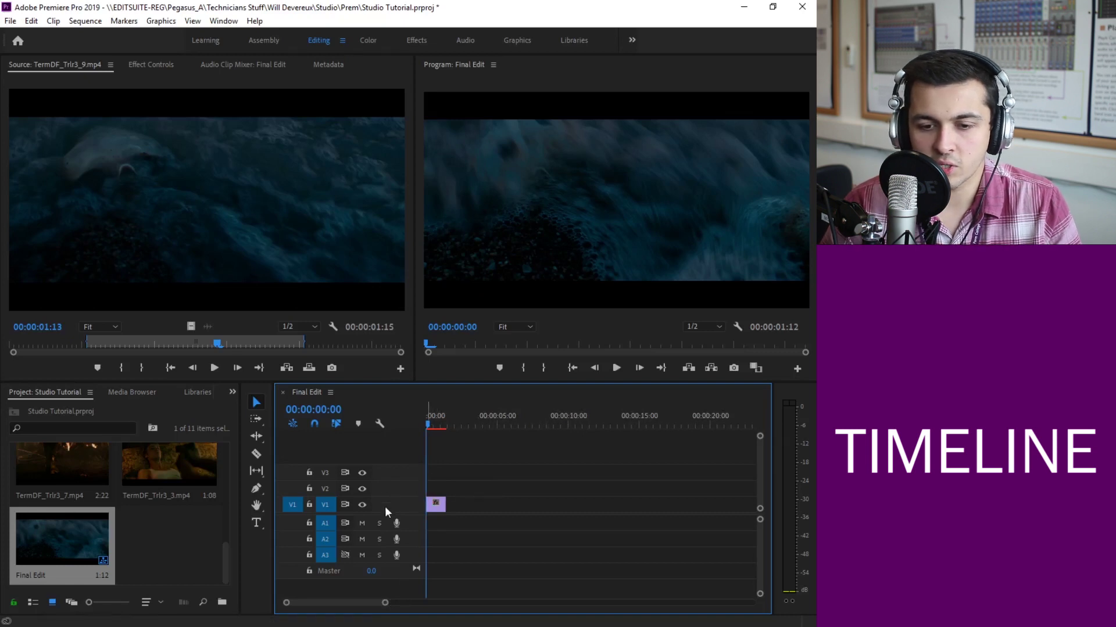
Step: Enlarge track V1, select its clip and play Final Edit through to 00:00:01:12
{"action": "left_click_drag", "start_coordinate": [385, 497], "coordinate": [390, 452]}
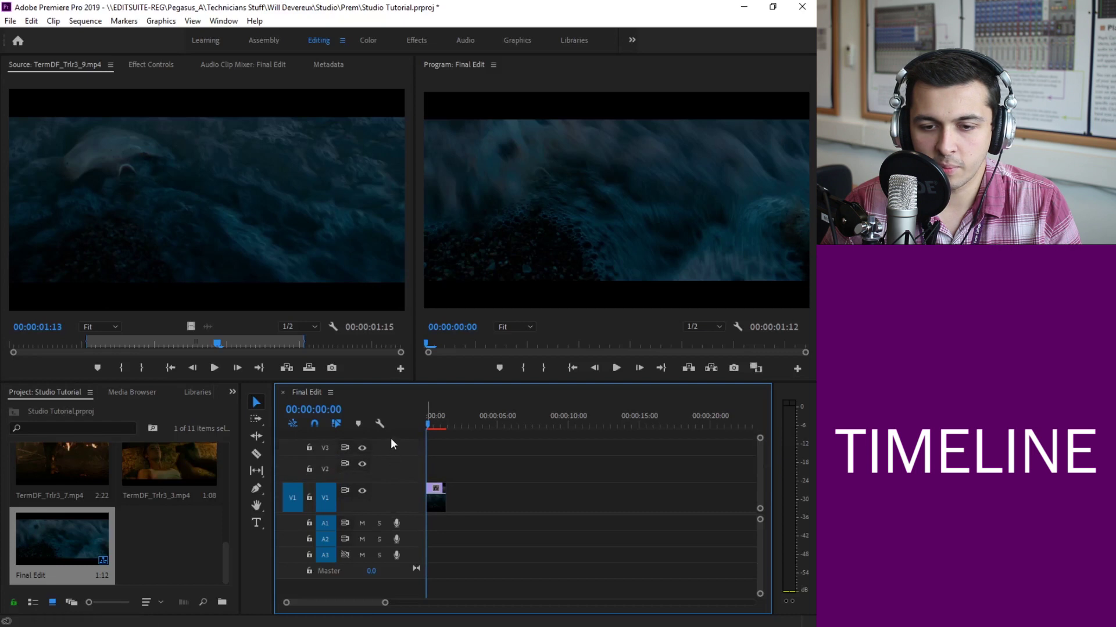
{"action": "left_click", "coordinate": [437, 498]}
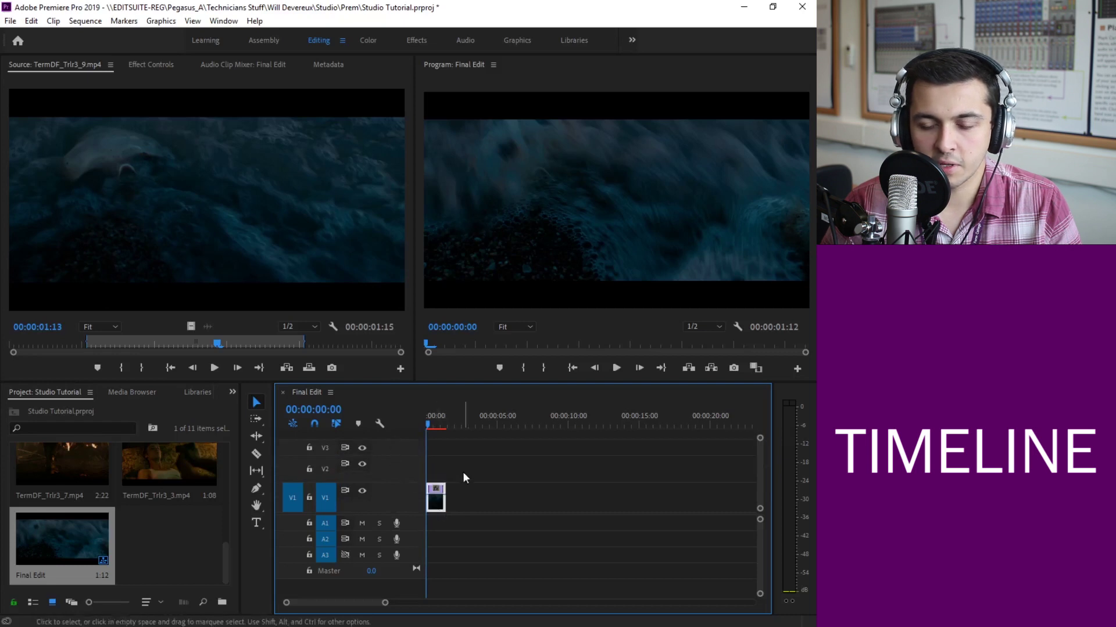
{"action": "left_click", "coordinate": [617, 368]}
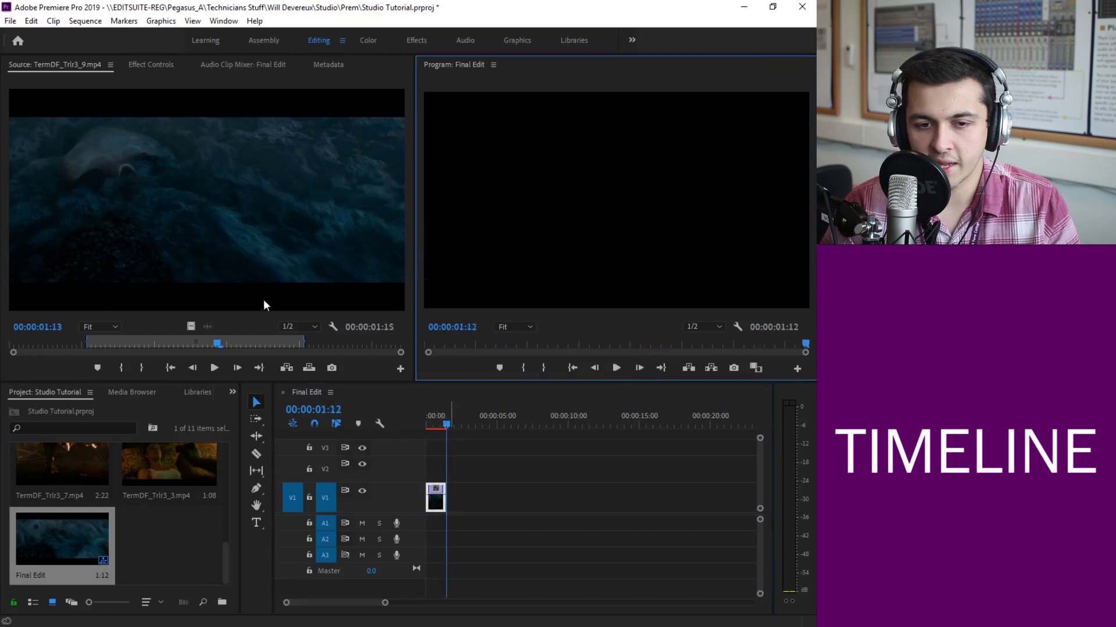
{"action": "left_click_drag", "start_coordinate": [455, 430], "coordinate": [418, 427]}
{"action": "key", "text": "space"}
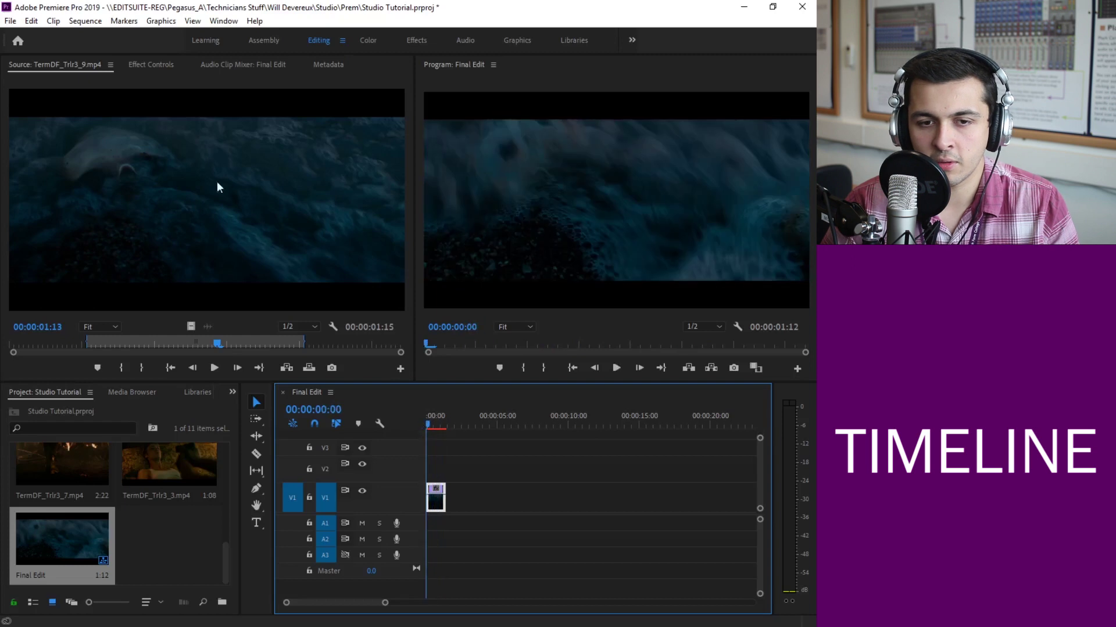
{"action": "key", "text": "space"}
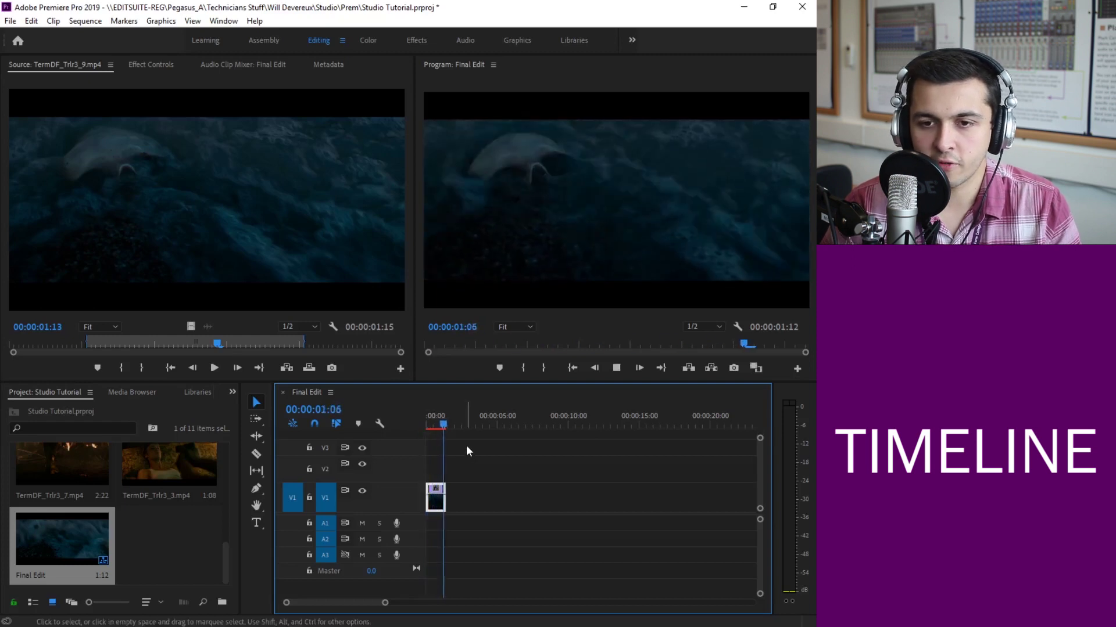
{"action": "left_click_drag", "start_coordinate": [442, 425], "coordinate": [452, 419]}
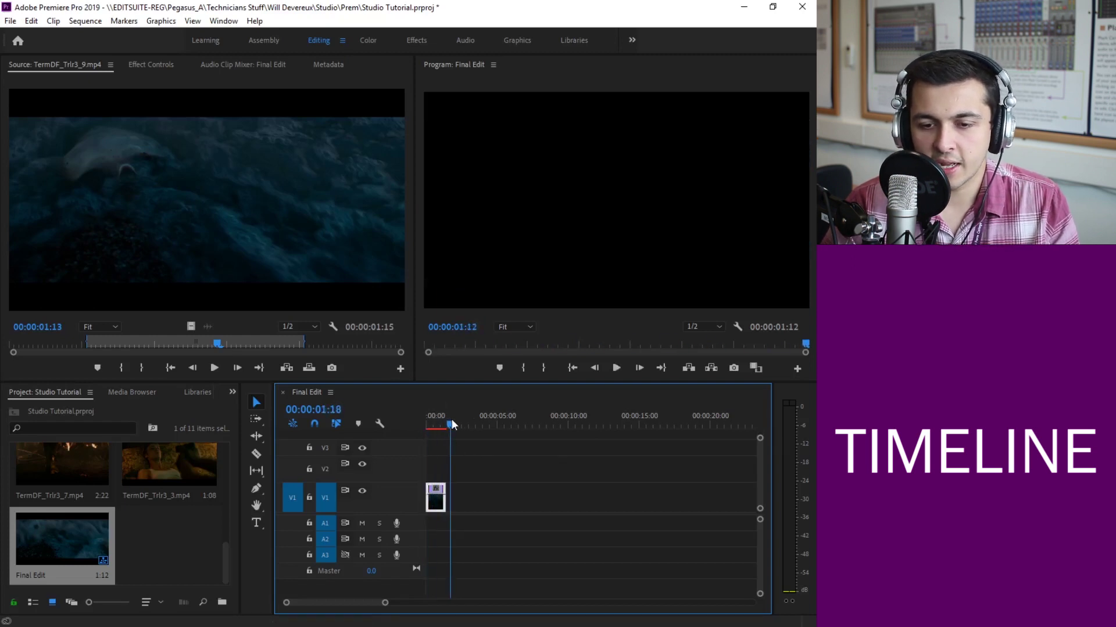
{"action": "key", "text": "space"}
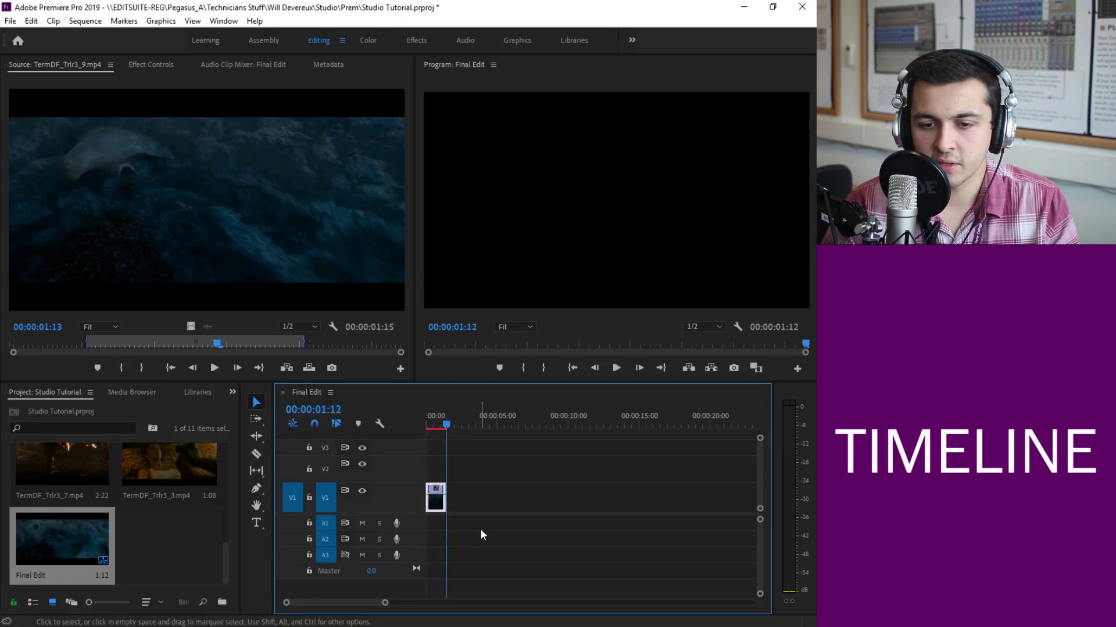
{"action": "left_click", "coordinate": [459, 425]}
{"action": "left_click_drag", "start_coordinate": [462, 424], "coordinate": [433, 427]}
{"action": "left_click", "coordinate": [472, 475]}
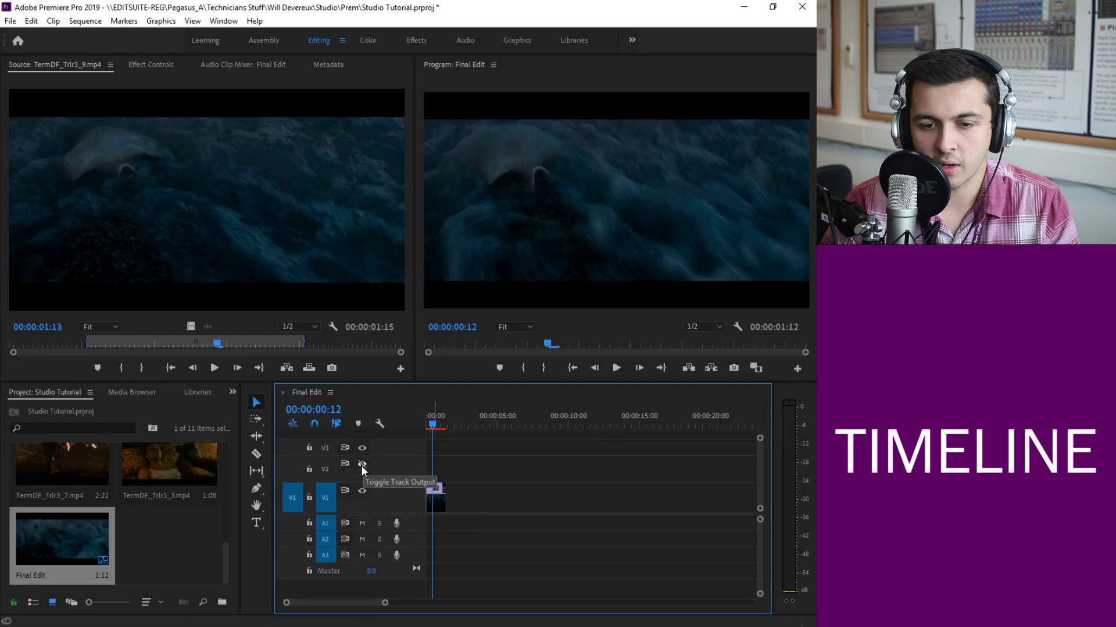
{"action": "left_click", "coordinate": [362, 491]}
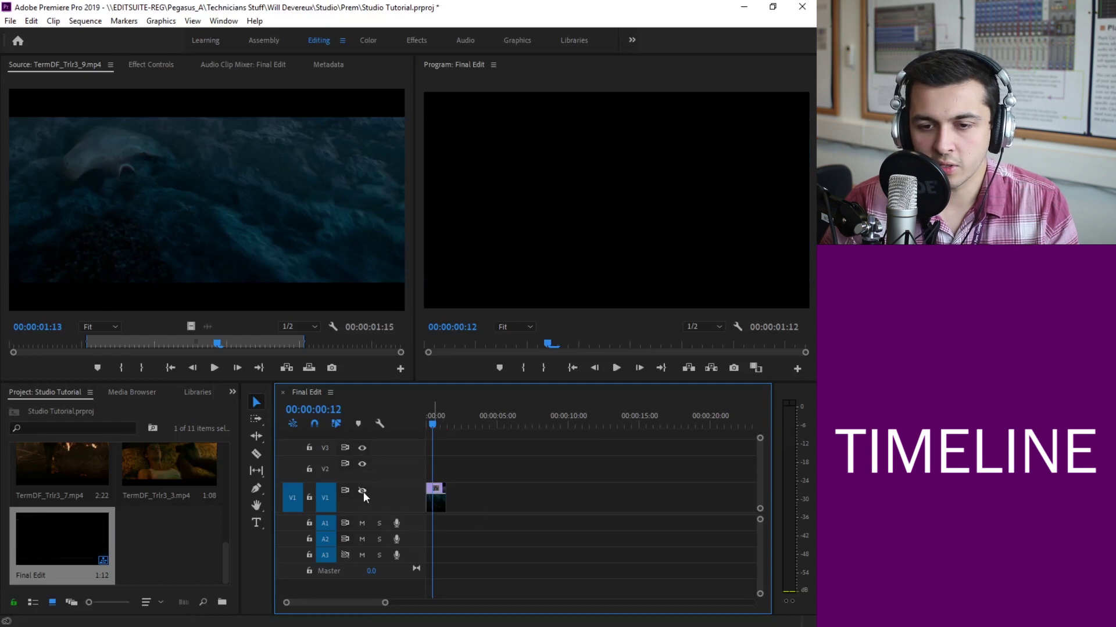
{"action": "left_click", "coordinate": [363, 490]}
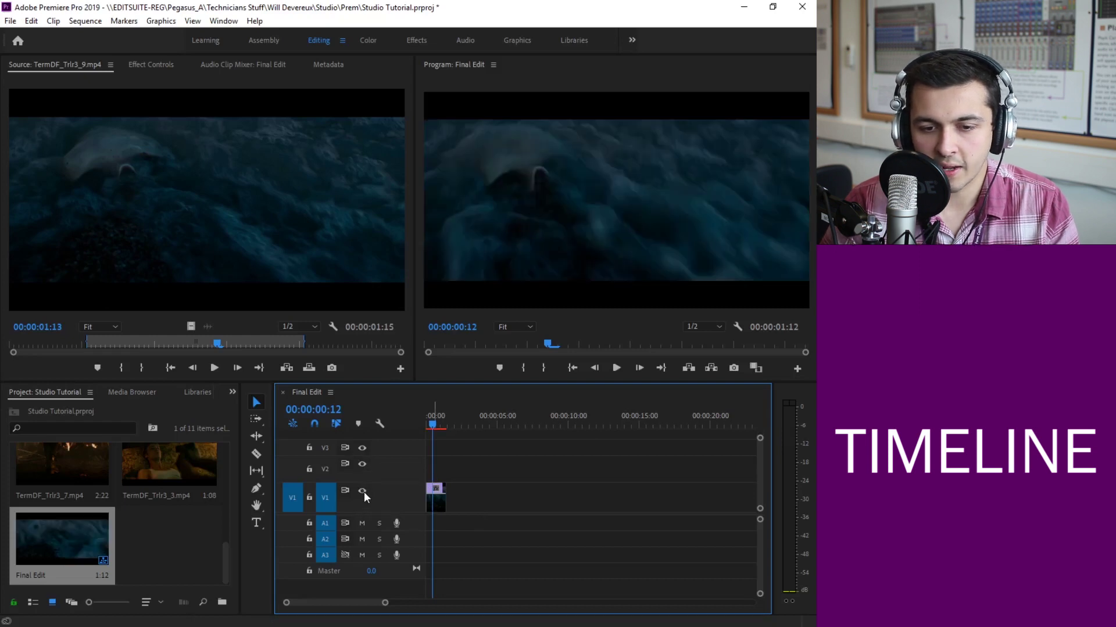
{"action": "left_click", "coordinate": [362, 523]}
{"action": "left_click", "coordinate": [364, 540]}
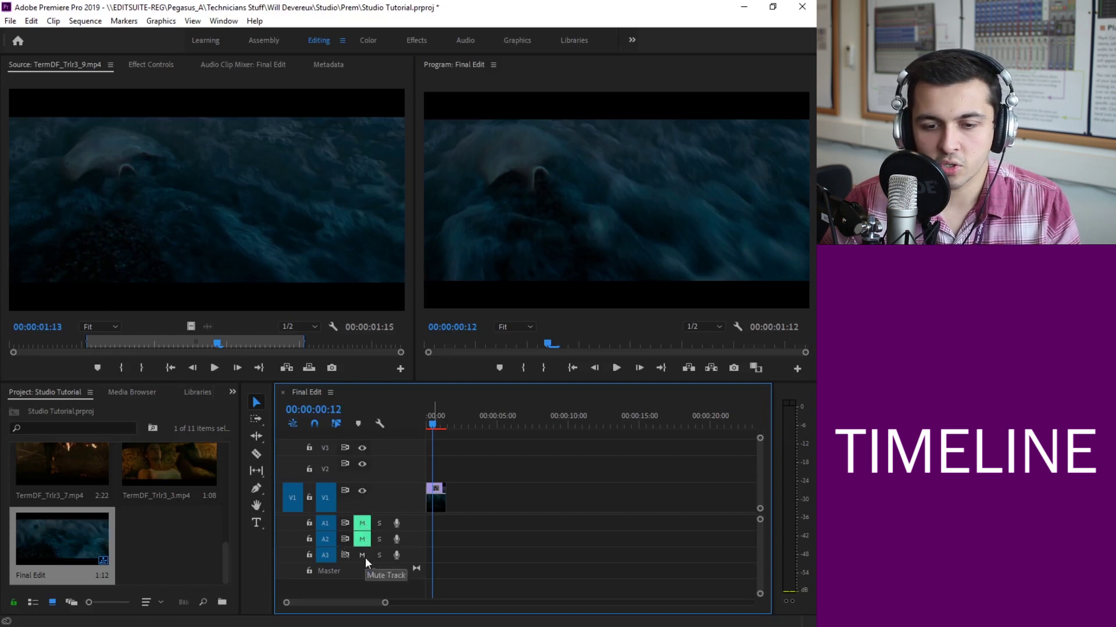
{"action": "left_click", "coordinate": [363, 556]}
{"action": "left_click", "coordinate": [363, 556]}
{"action": "left_click", "coordinate": [362, 540]}
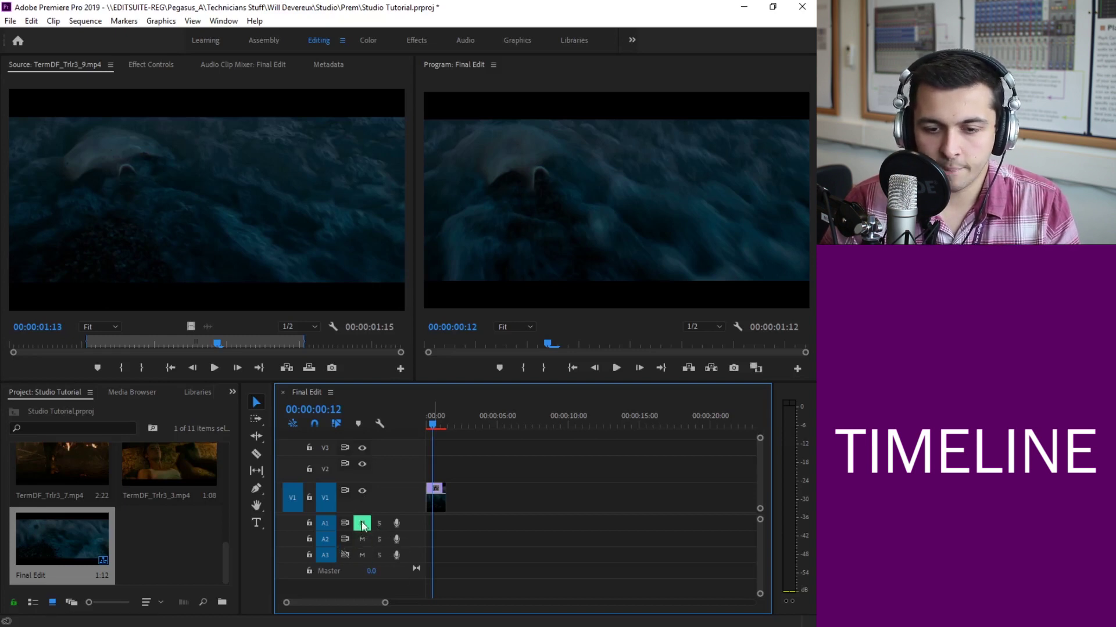
{"action": "left_click", "coordinate": [362, 523]}
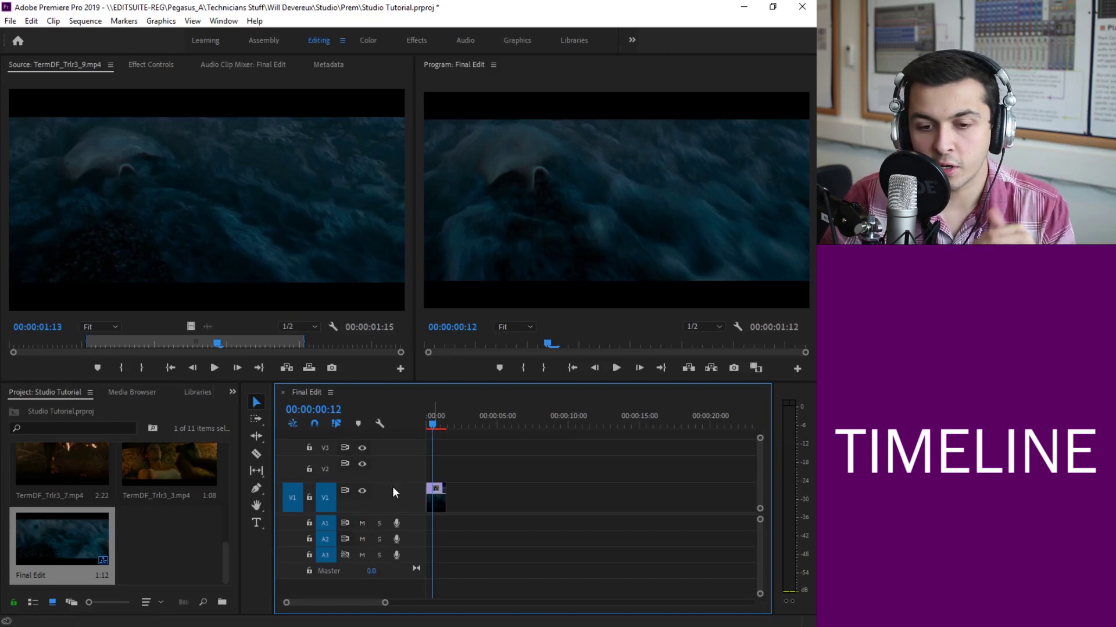
{"action": "left_click", "coordinate": [384, 542]}
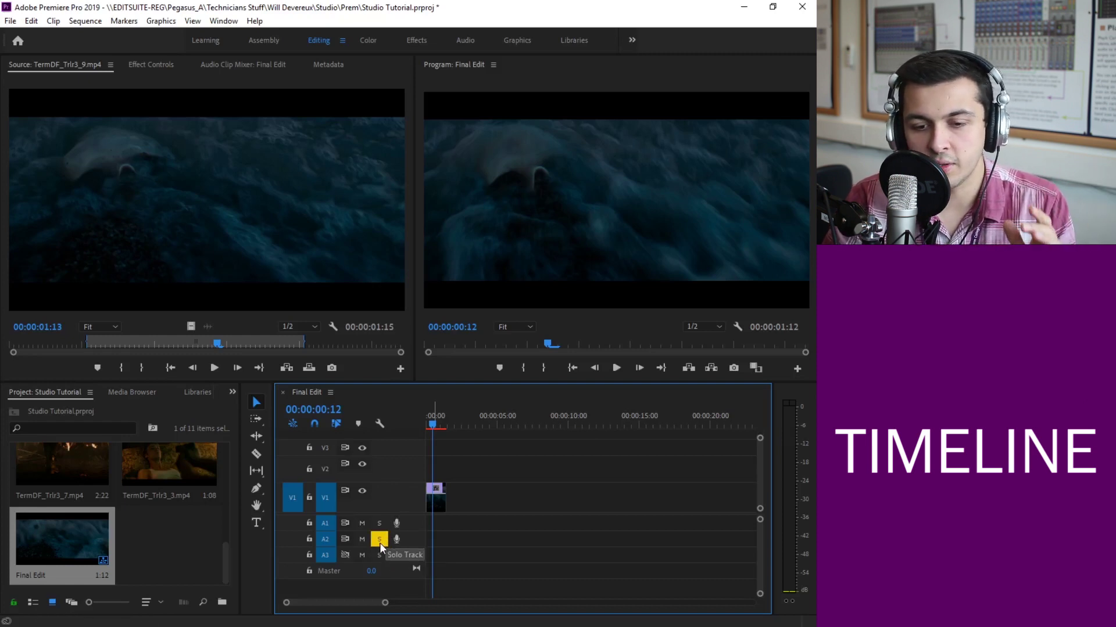
{"action": "left_click", "coordinate": [379, 542]}
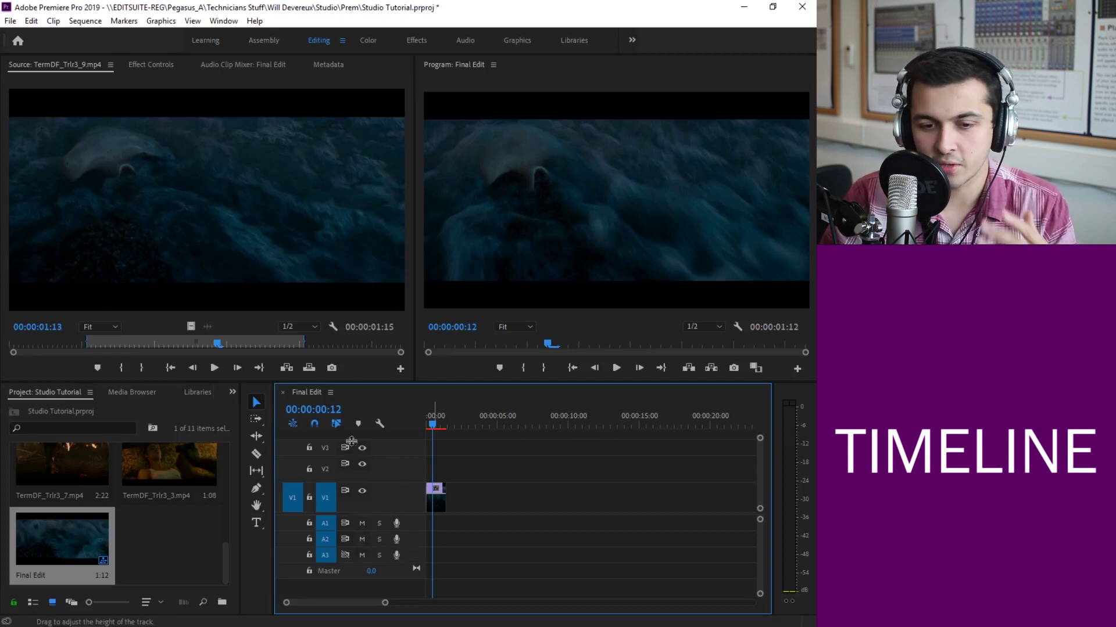
Step: Load TermDF_Trlr3_1.mp4 into the Source monitor and jump near its start
{"action": "left_click_drag", "start_coordinate": [431, 425], "coordinate": [439, 428]}
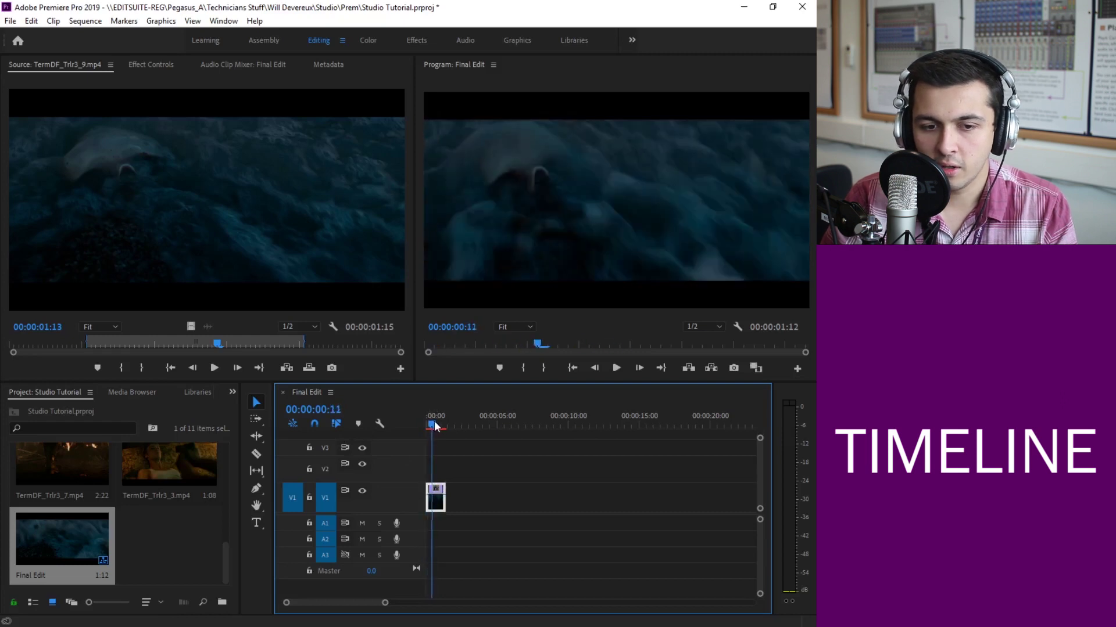
{"action": "scroll", "coordinate": [207, 521], "scroll_direction": "up", "scroll_amount": 3}
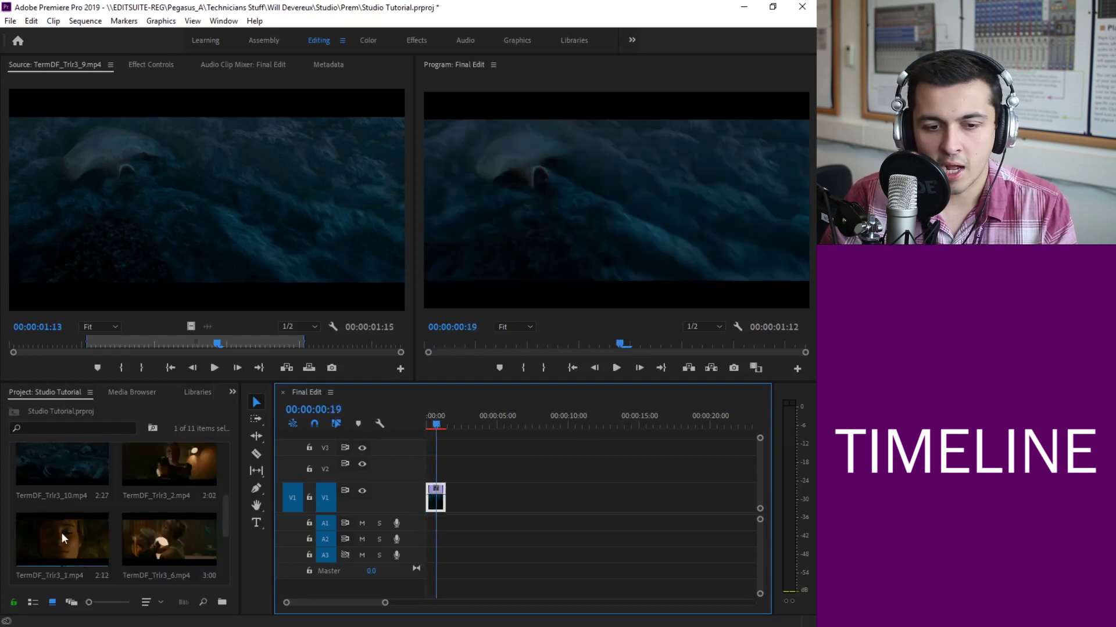
{"action": "double_click", "coordinate": [69, 529]}
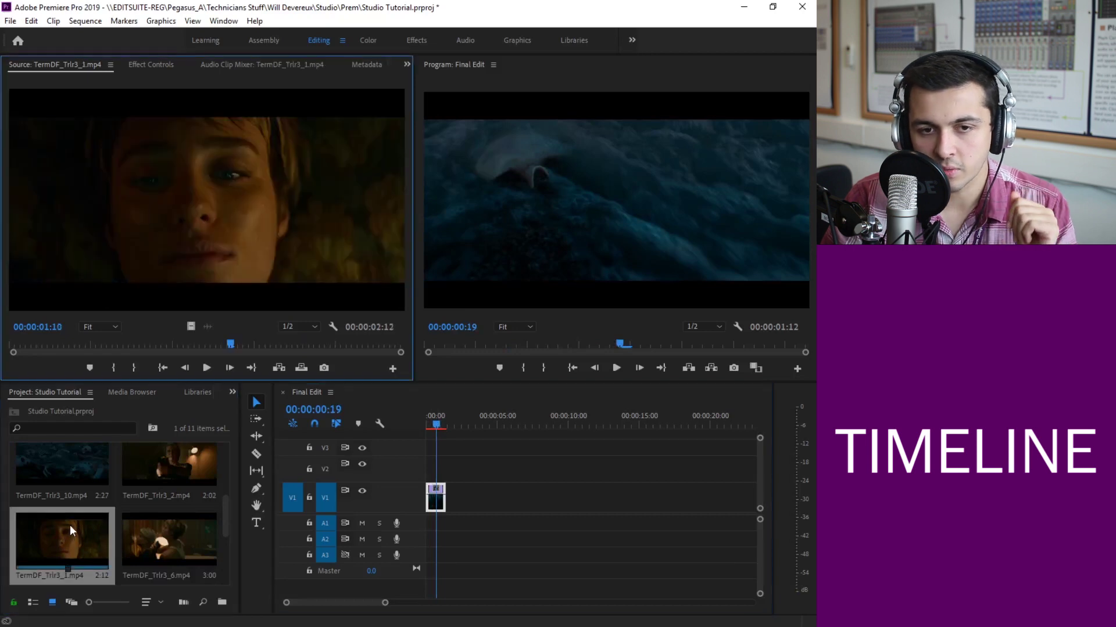
{"action": "left_click", "coordinate": [112, 348]}
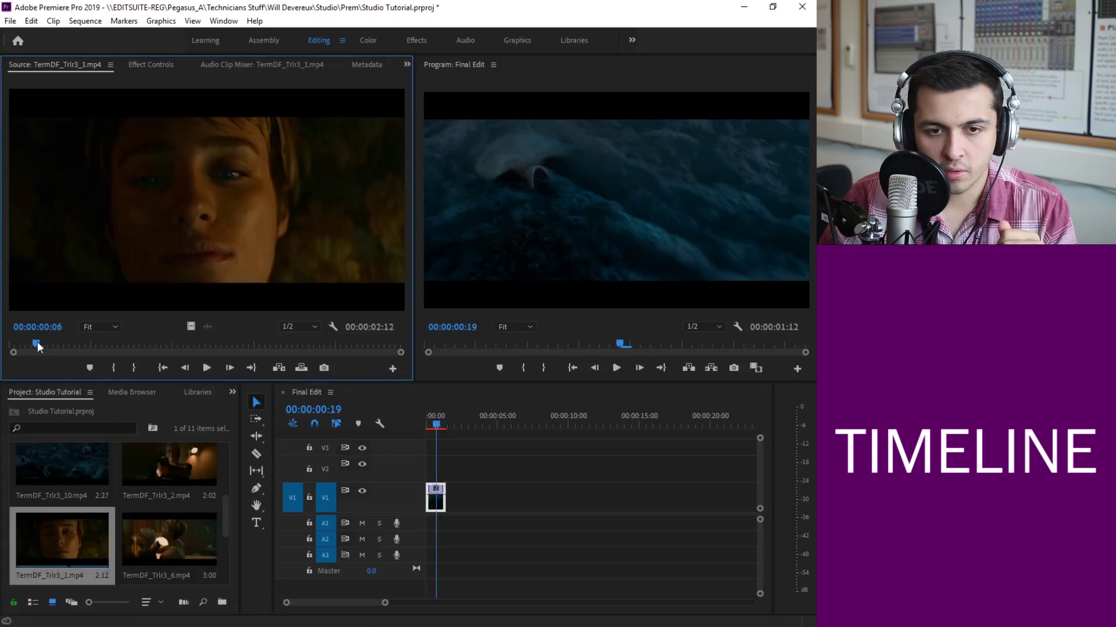
Step: Mark a 1:15 in/out range, place it on V1 after the first clip, and play back
{"action": "key", "text": "i"}
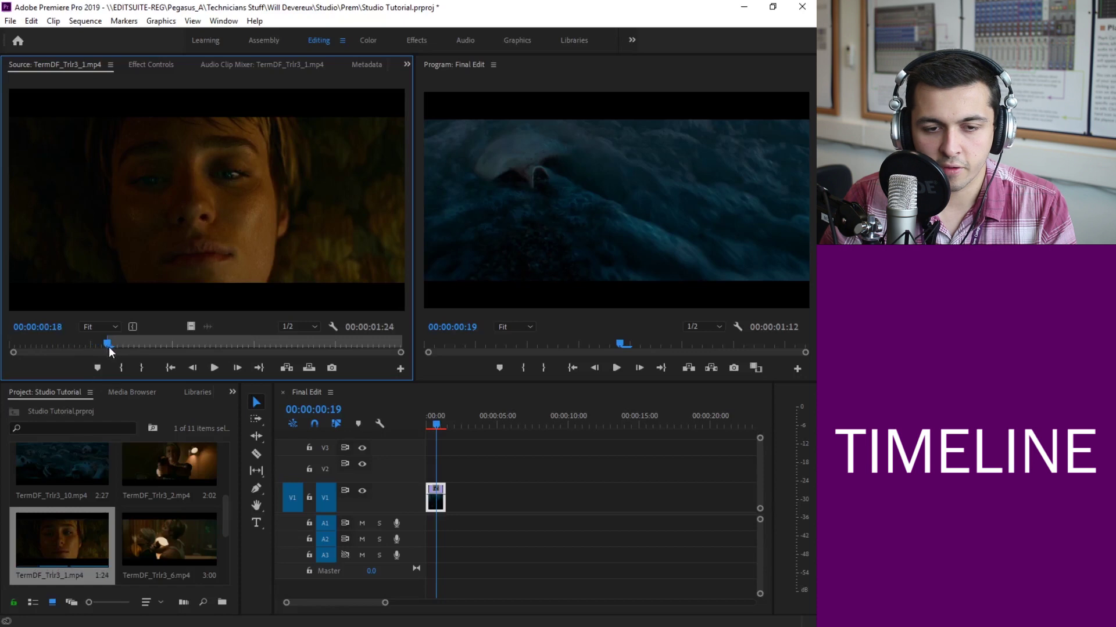
{"action": "left_click_drag", "start_coordinate": [267, 345], "coordinate": [348, 345]}
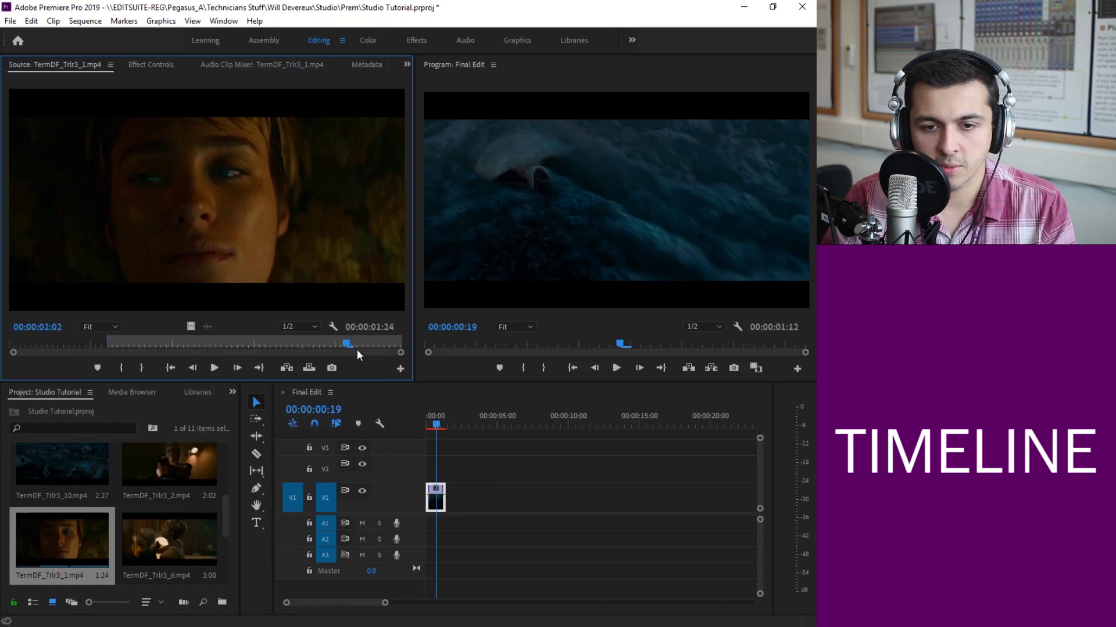
{"action": "key", "text": "o"}
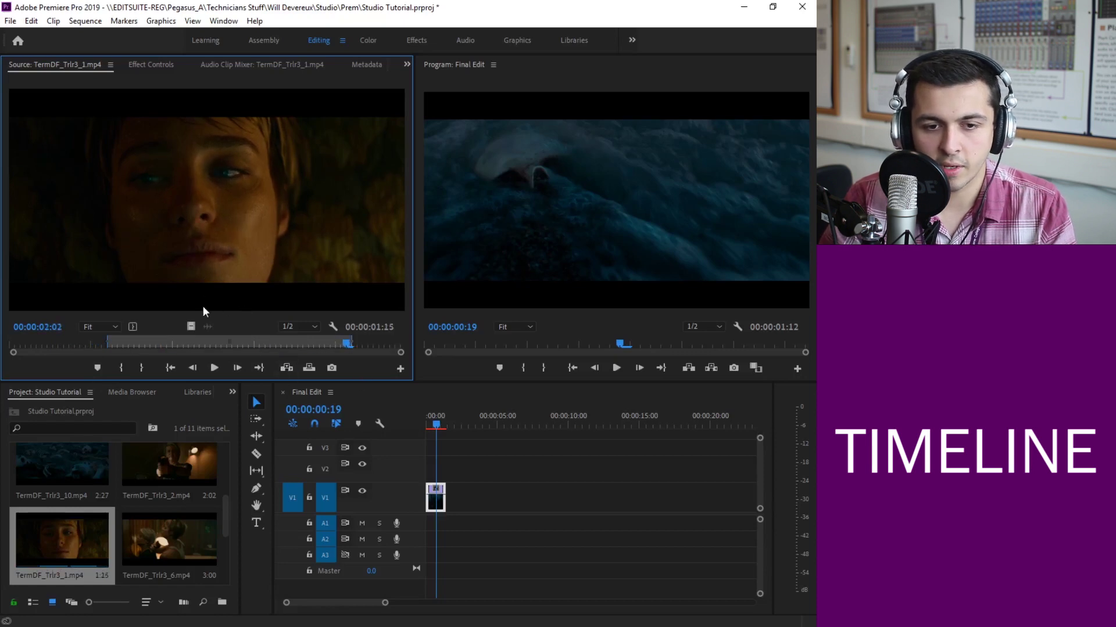
{"action": "left_click_drag", "start_coordinate": [193, 183], "coordinate": [452, 501]}
{"action": "left_click", "coordinate": [616, 368]}
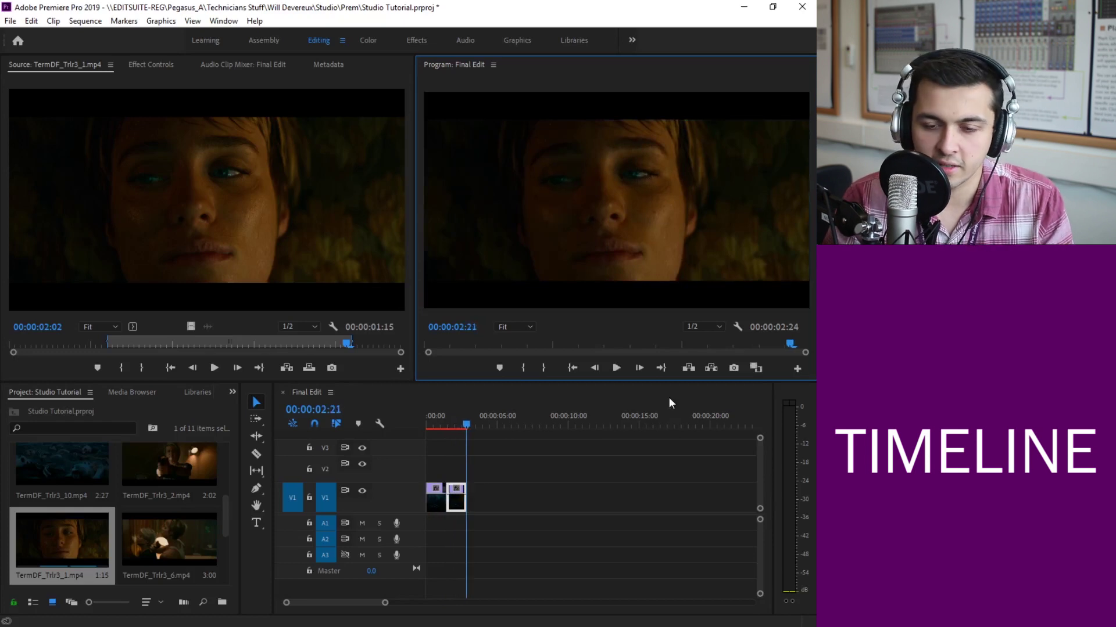
{"action": "left_click_drag", "start_coordinate": [451, 416], "coordinate": [434, 416]}
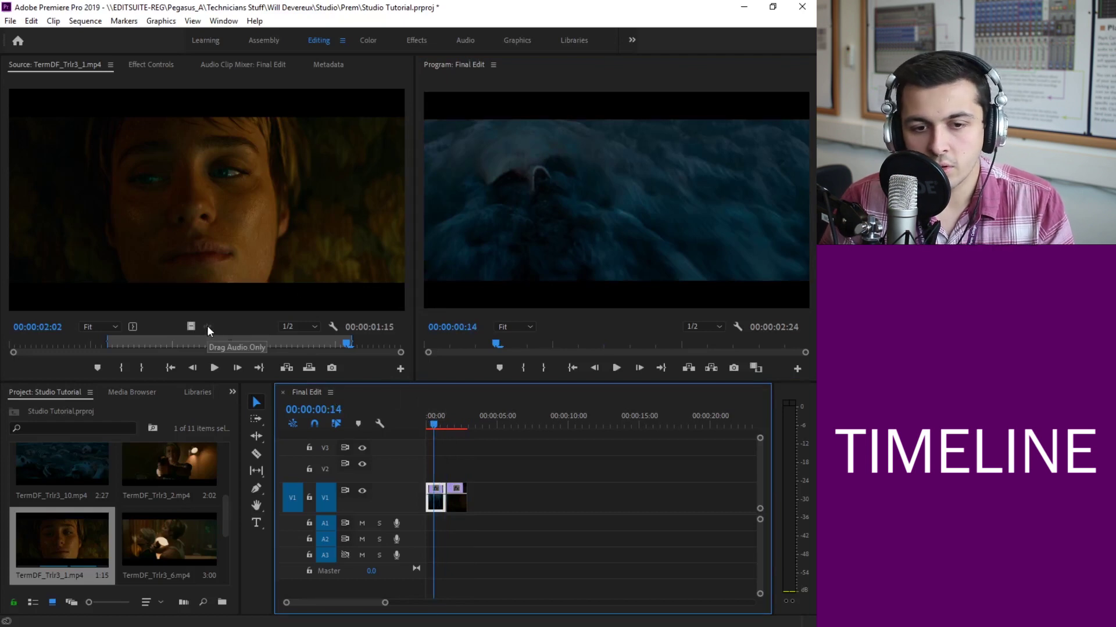
{"action": "left_click_drag", "start_coordinate": [203, 218], "coordinate": [482, 493]}
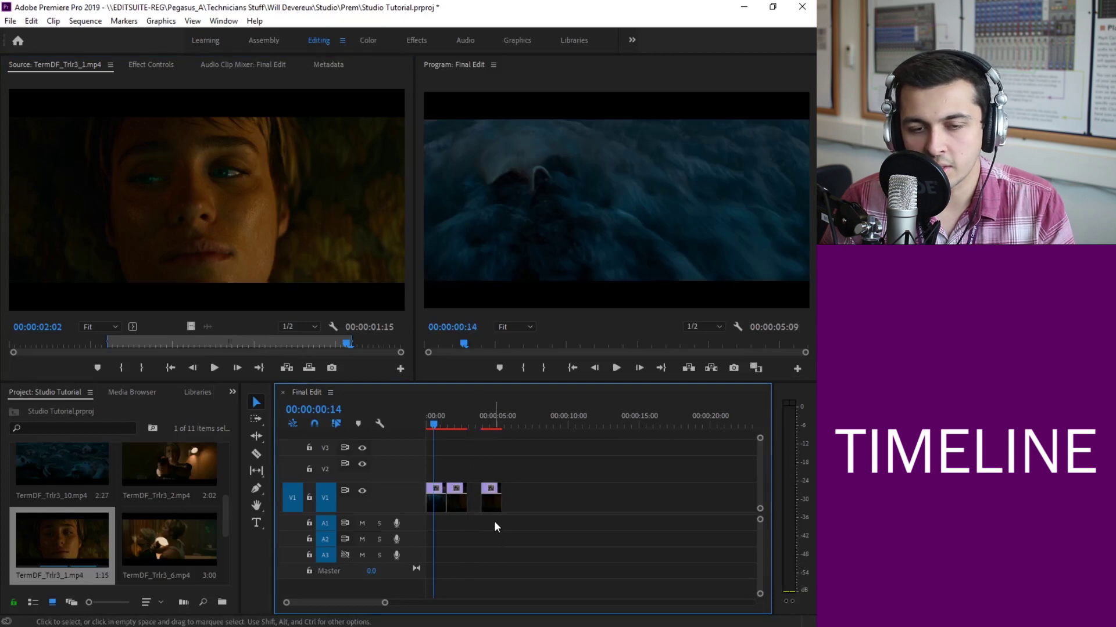
{"action": "left_click", "coordinate": [490, 503]}
{"action": "key", "text": "Delete"}
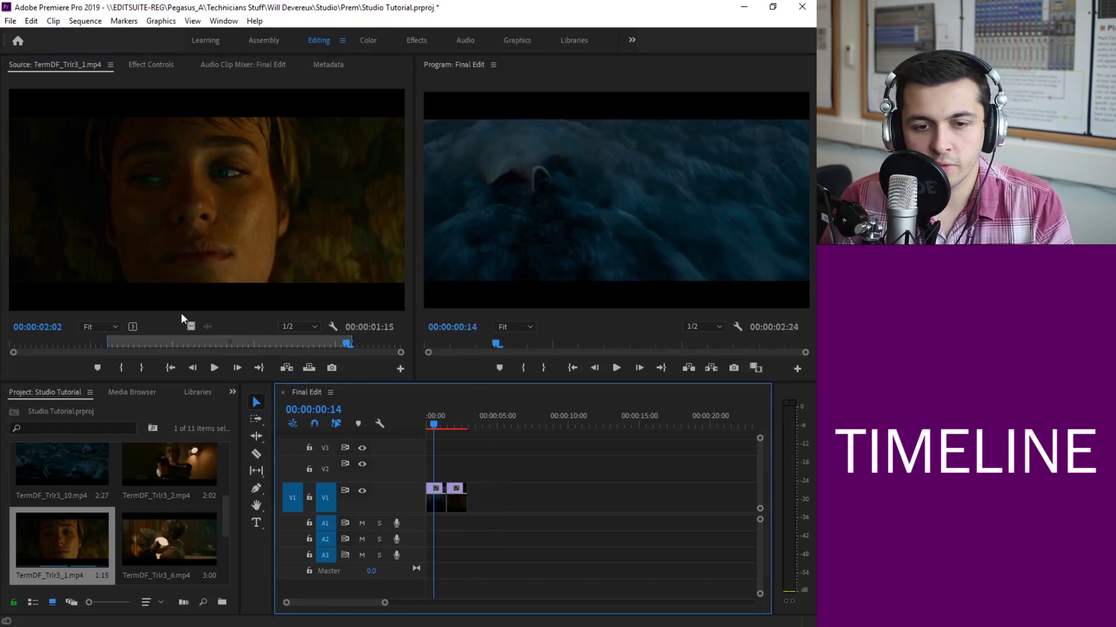
{"action": "left_click", "coordinate": [209, 326]}
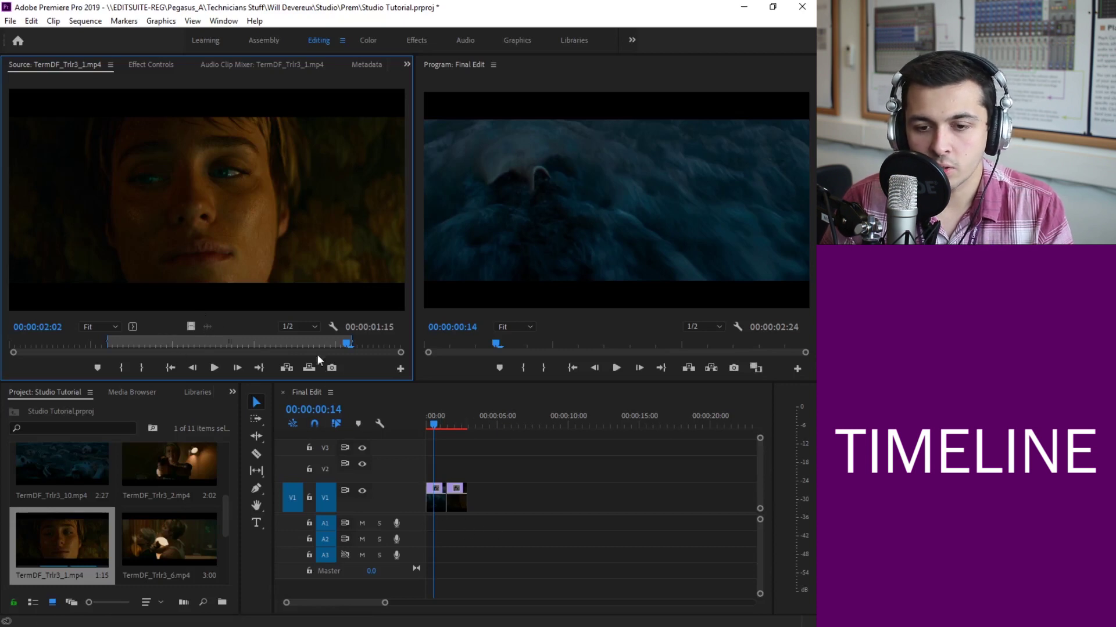
Step: Lay the marked shot onto V1 and split the clip at 00:00:01:05
{"action": "left_click_drag", "start_coordinate": [172, 262], "coordinate": [440, 503]}
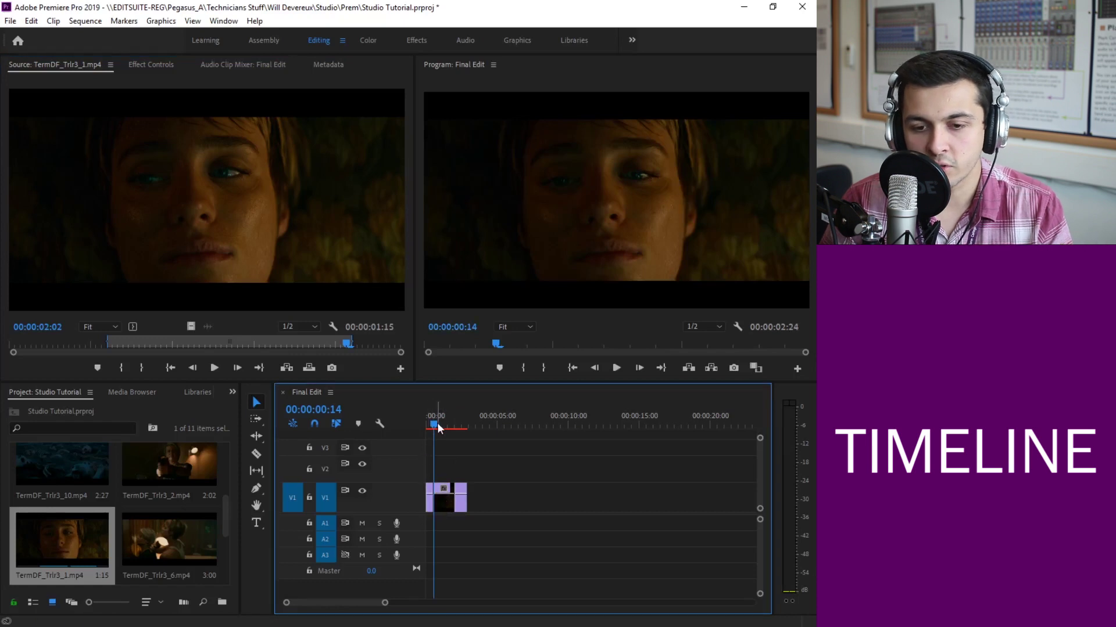
{"action": "mouse_move", "coordinate": [436, 425]}
{"action": "left_mouse_down"}
{"action": "mouse_move", "coordinate": [461, 427]}
{"action": "mouse_move", "coordinate": [443, 427]}
{"action": "left_mouse_up"}
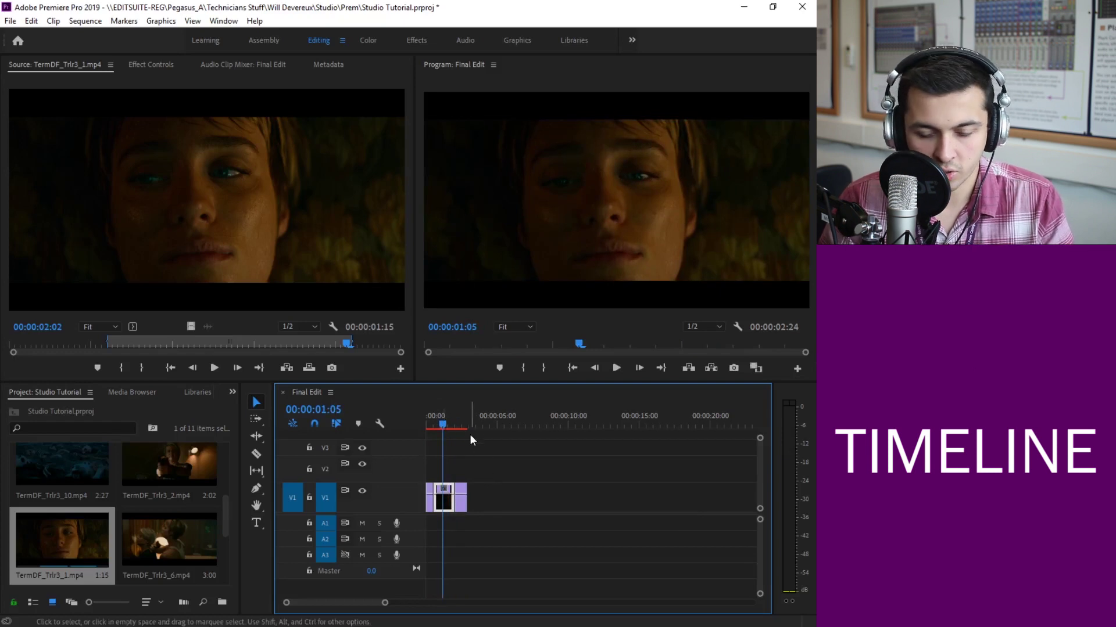
{"action": "key", "text": "ctrl+k"}
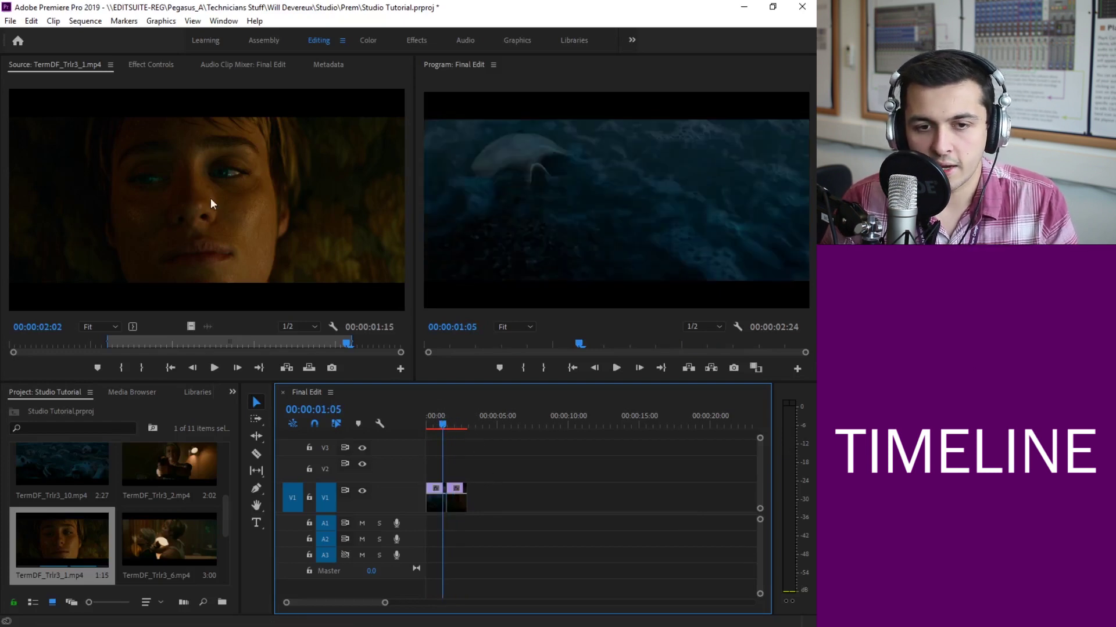
Step: Add the shot again, slide it against the second clip, and scrub to preview the 00:00:14:16 sequence
{"action": "left_click_drag", "start_coordinate": [213, 205], "coordinate": [489, 491]}
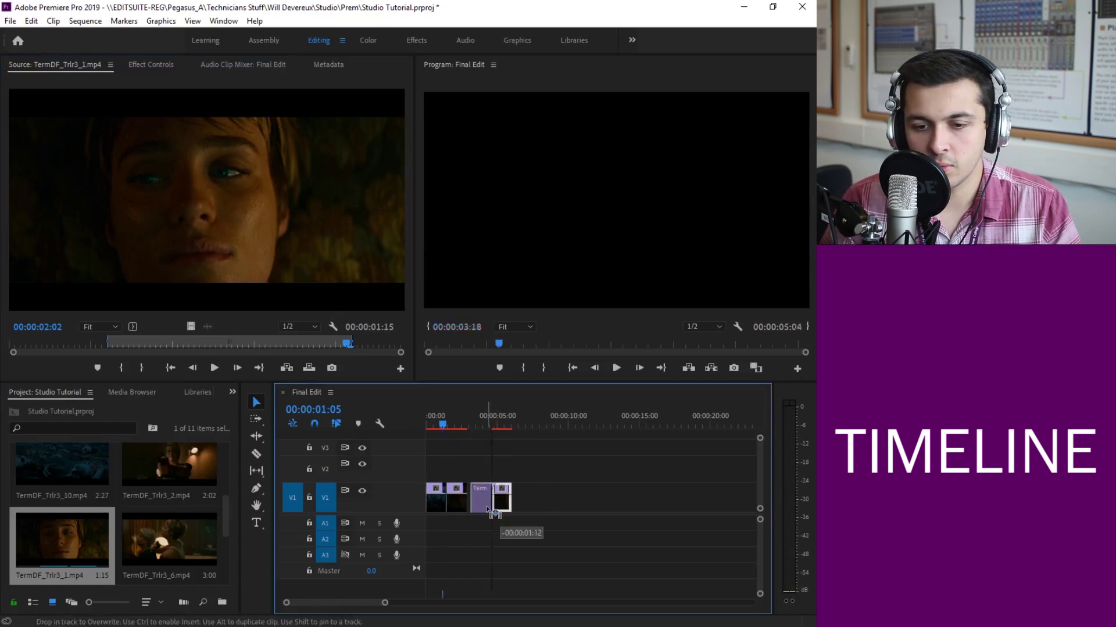
{"action": "left_click_drag", "start_coordinate": [499, 507], "coordinate": [475, 507]}
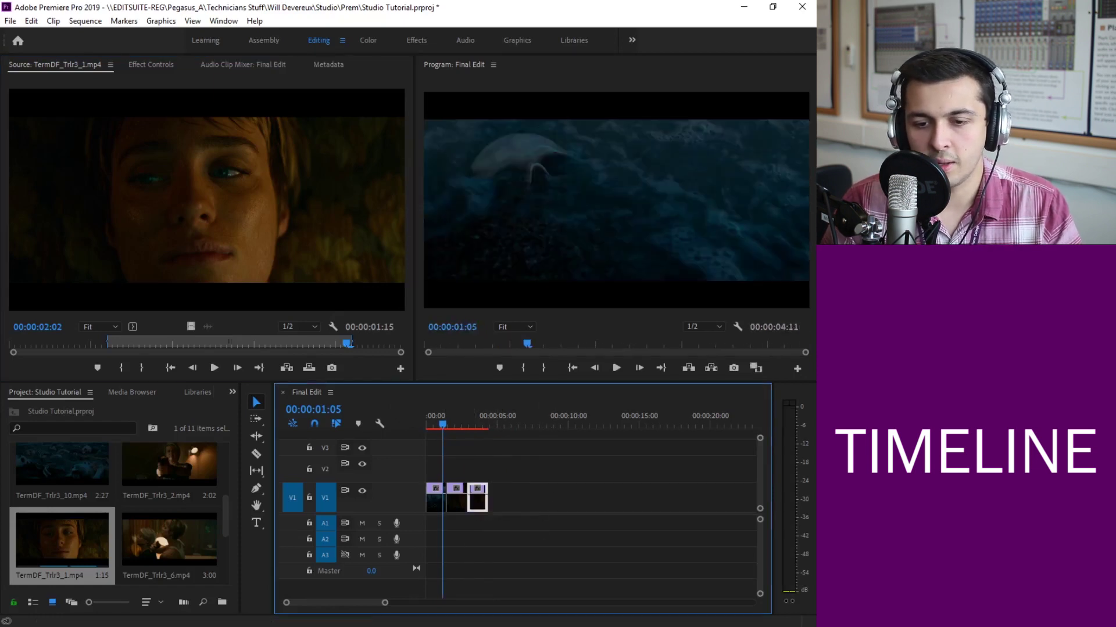
{"action": "left_click", "coordinate": [557, 517]}
{"action": "left_click_drag", "start_coordinate": [462, 429], "coordinate": [431, 425]}
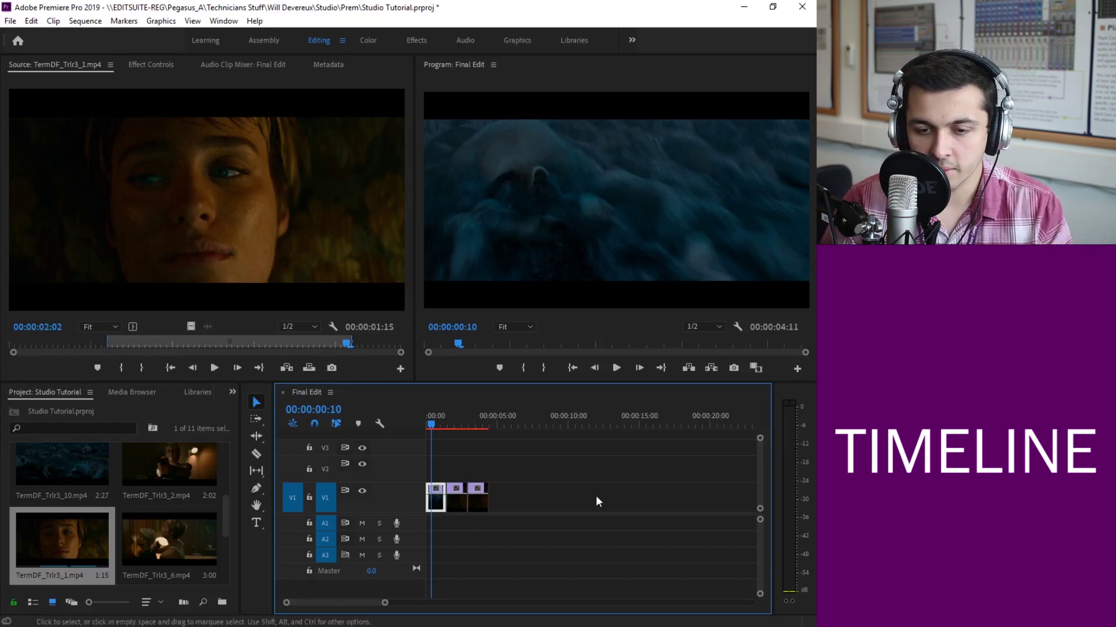
{"action": "mouse_move", "coordinate": [448, 425]}
{"action": "left_mouse_down"}
{"action": "mouse_move", "coordinate": [472, 425]}
{"action": "mouse_move", "coordinate": [456, 425]}
{"action": "left_mouse_up"}
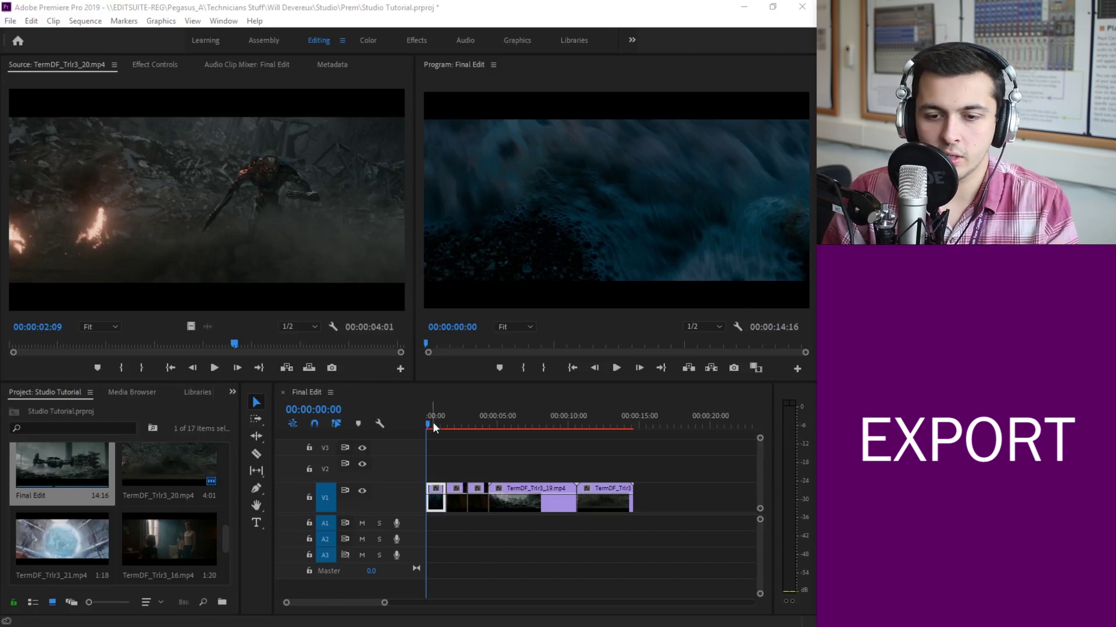
{"action": "left_click_drag", "start_coordinate": [433, 422], "coordinate": [621, 428]}
{"action": "left_click", "coordinate": [585, 422]}
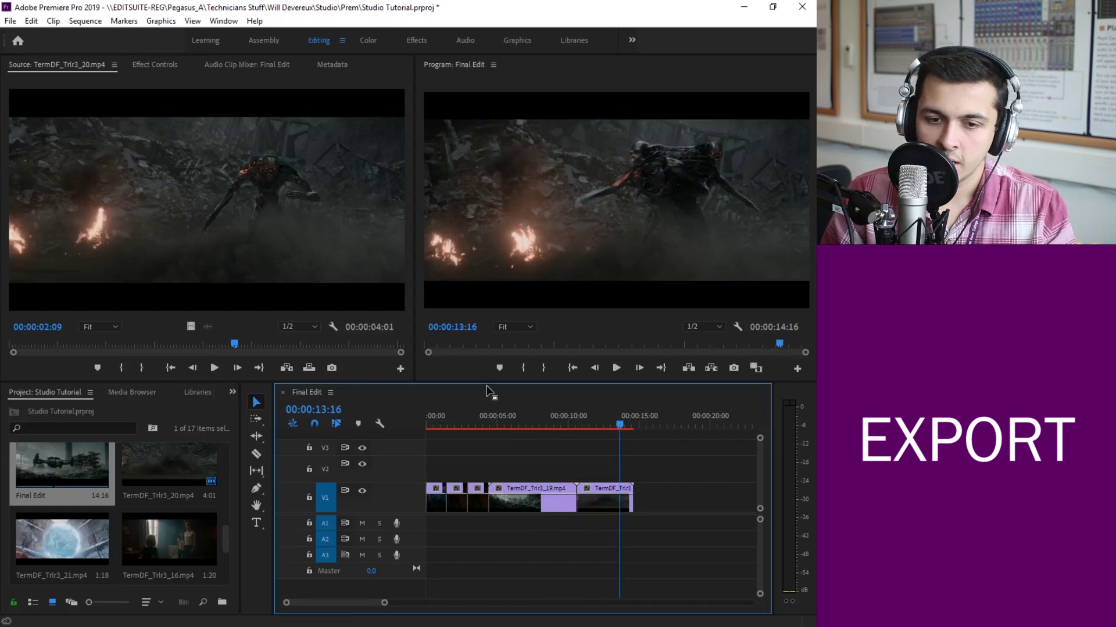
{"action": "left_click", "coordinate": [472, 417]}
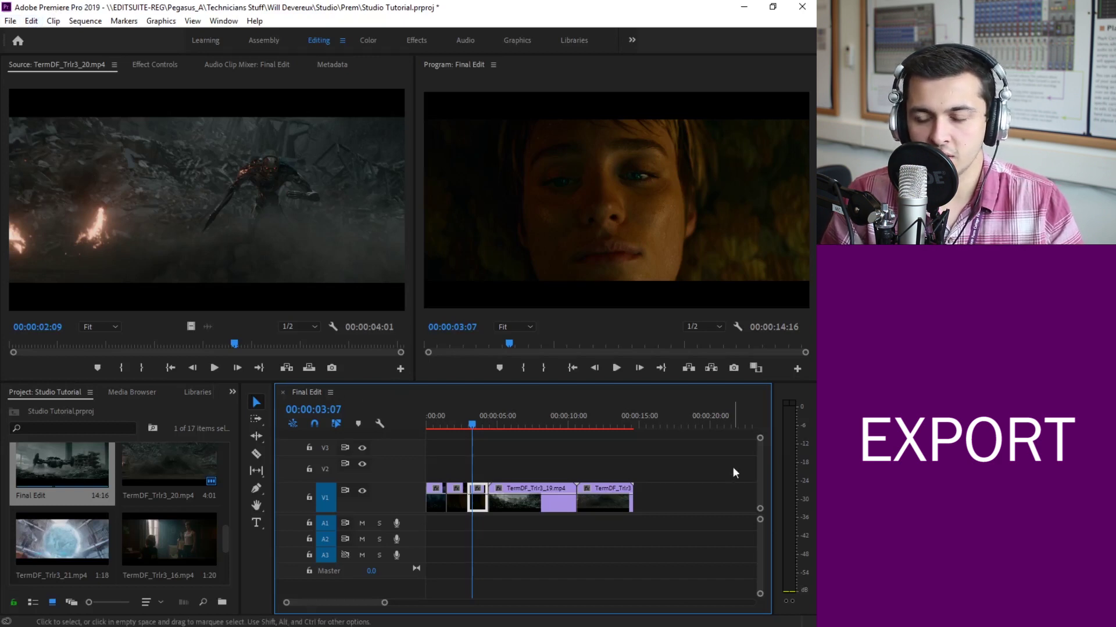
Step: Open the Export Settings dialog for Final Edit via File > Export > Media
{"action": "left_click", "coordinate": [12, 22]}
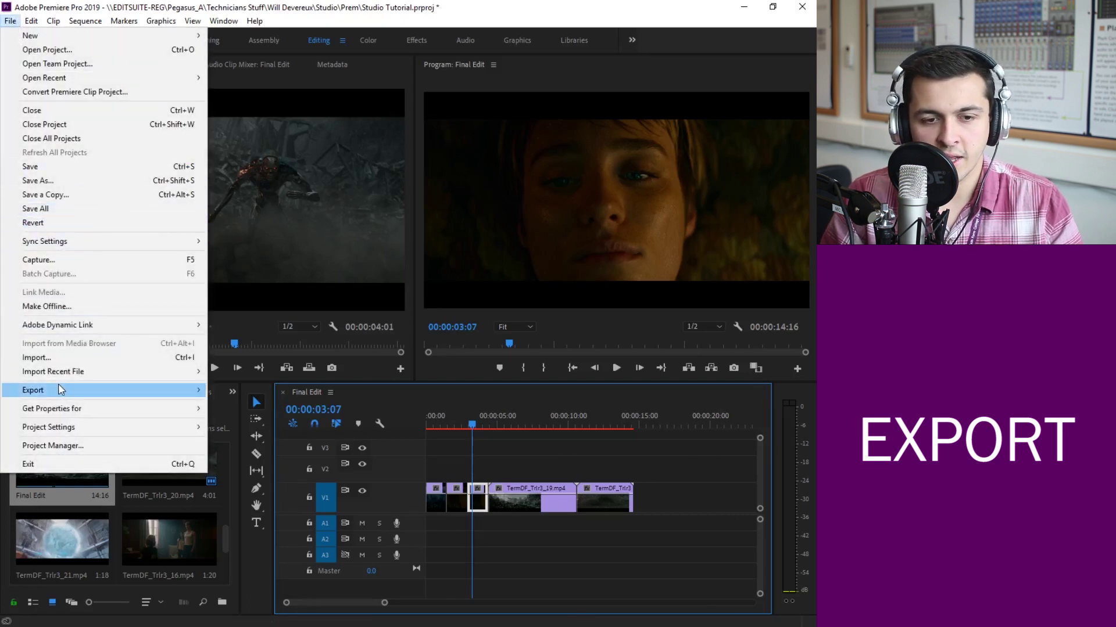
{"action": "mouse_move", "coordinate": [63, 393]}
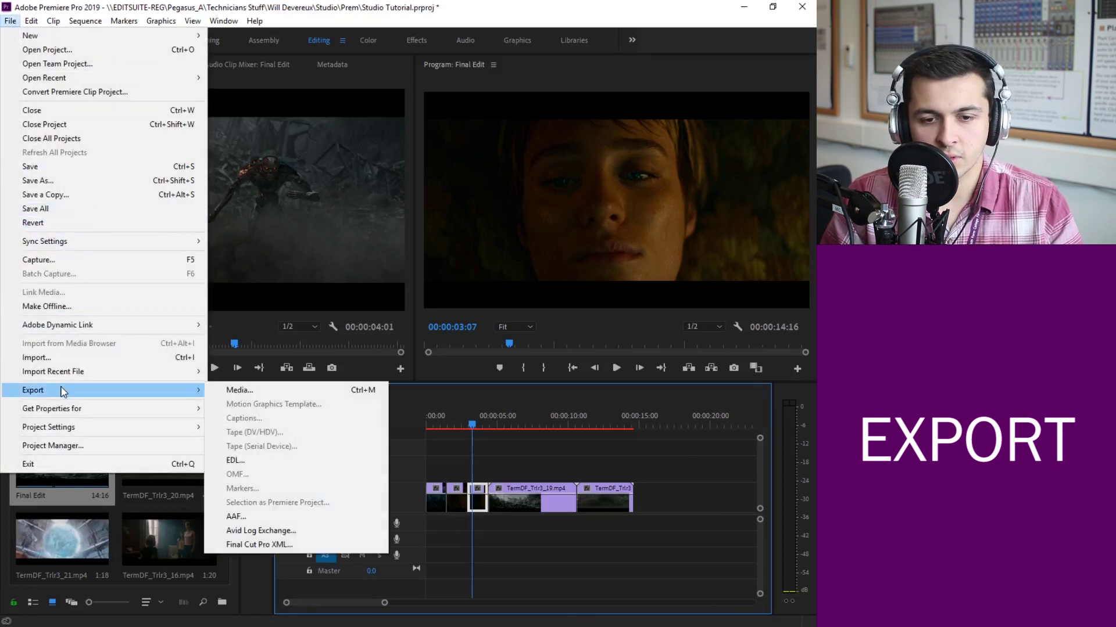
{"action": "left_click", "coordinate": [265, 395]}
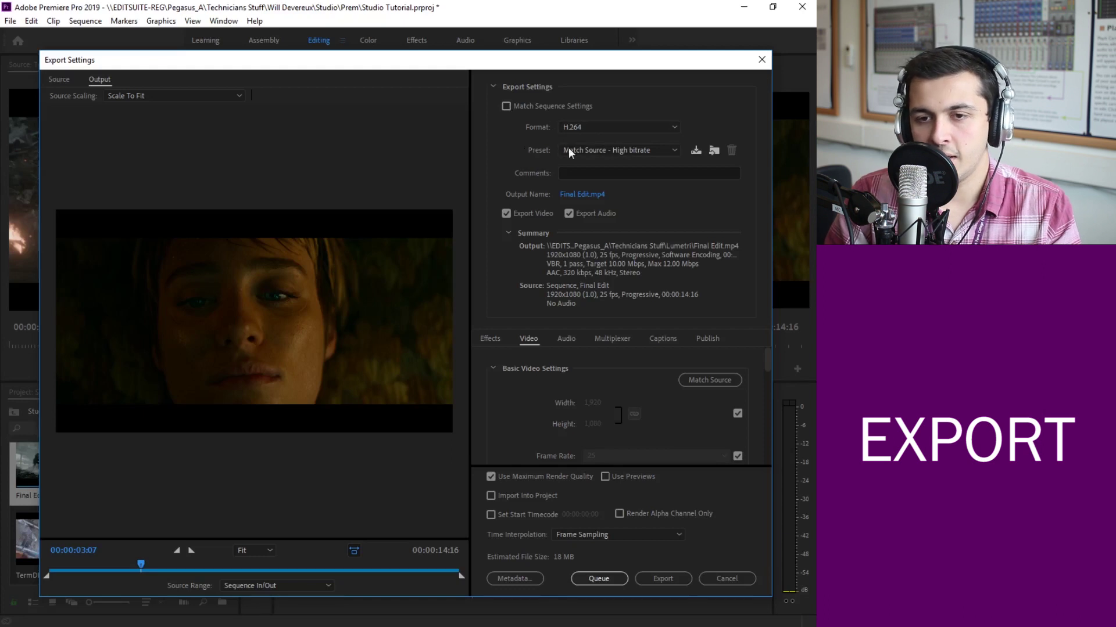
Step: Choose the YouTube 1080p Full HD export preset, targeting 16.00 Mbps and about 28 MB
{"action": "left_click", "coordinate": [591, 150]}
{"action": "scroll", "coordinate": [699, 306], "scroll_direction": "down", "scroll_amount": 1}
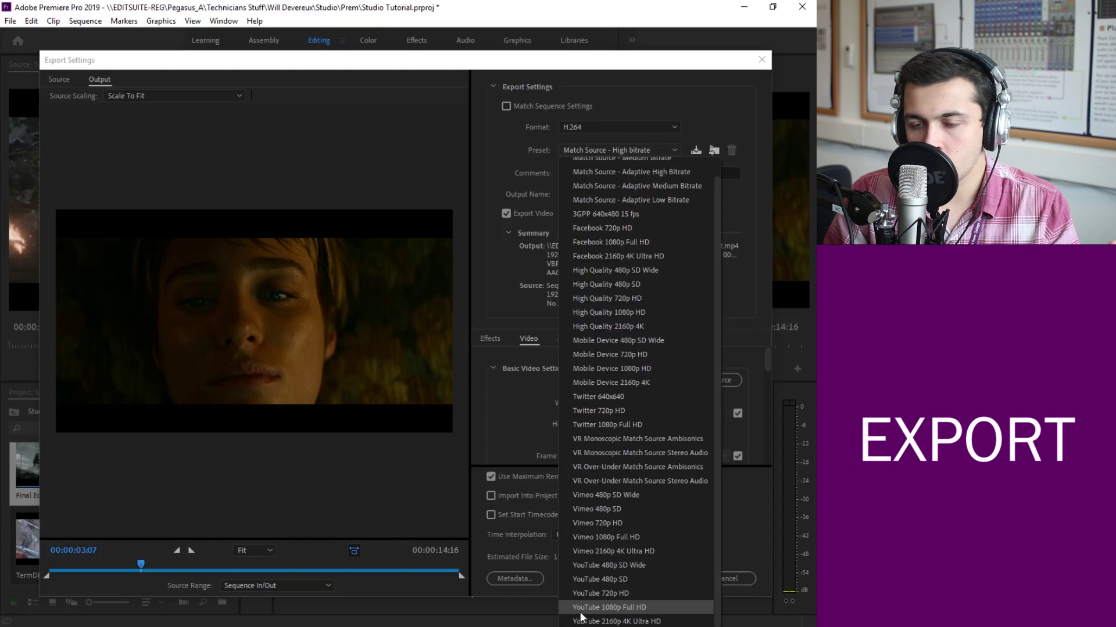
{"action": "left_click", "coordinate": [626, 610]}
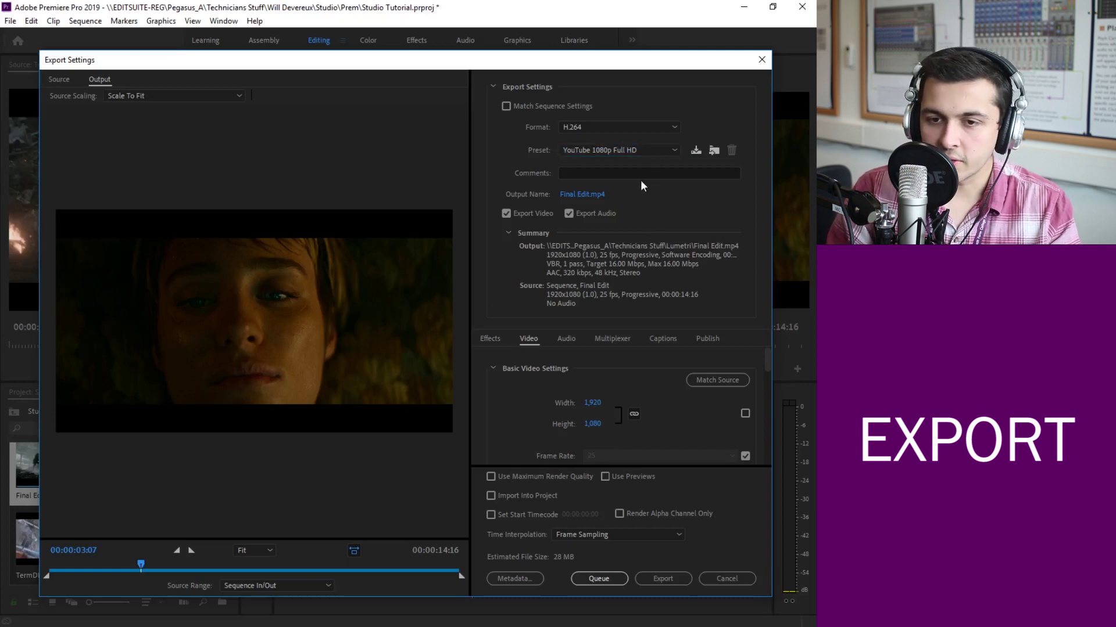
{"action": "left_click", "coordinate": [575, 195]}
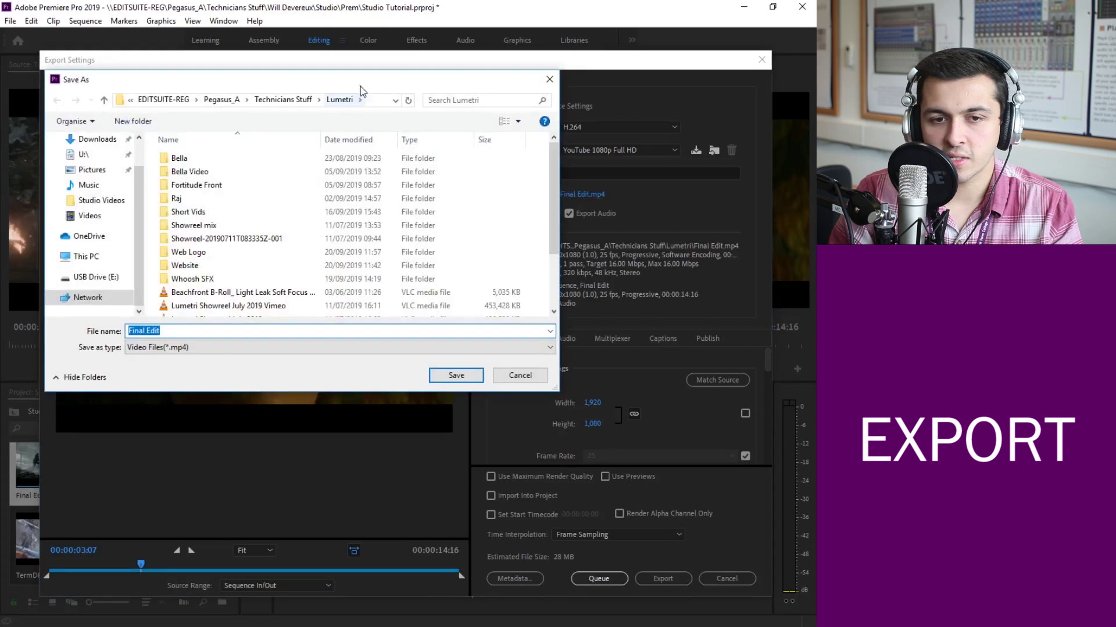
{"action": "left_click", "coordinate": [111, 205]}
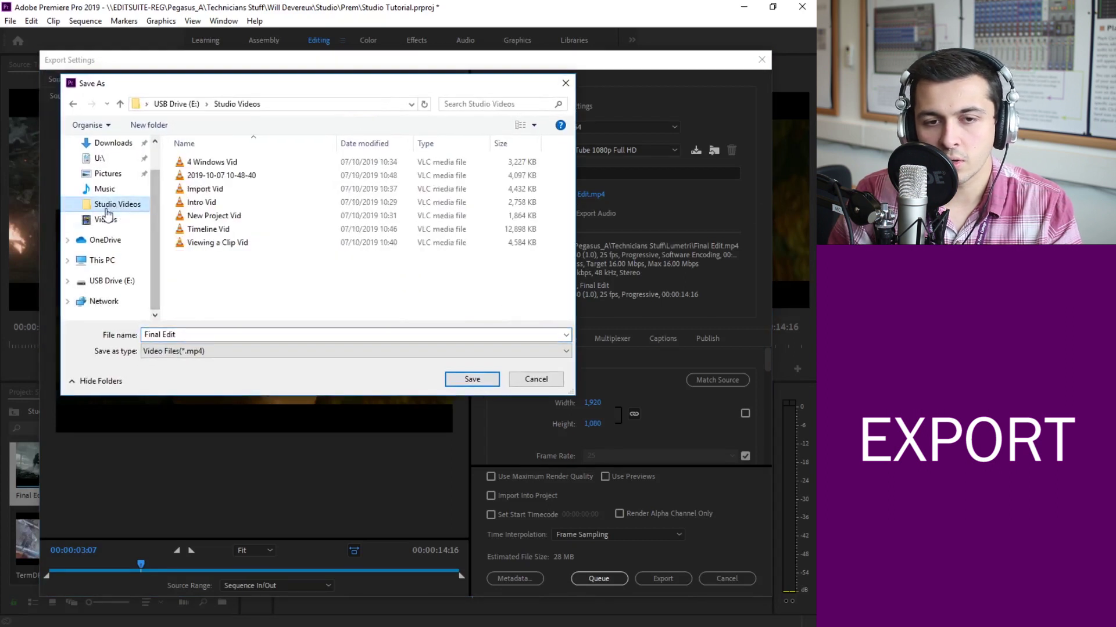
{"action": "scroll", "coordinate": [104, 195], "scroll_direction": "up", "scroll_amount": 1}
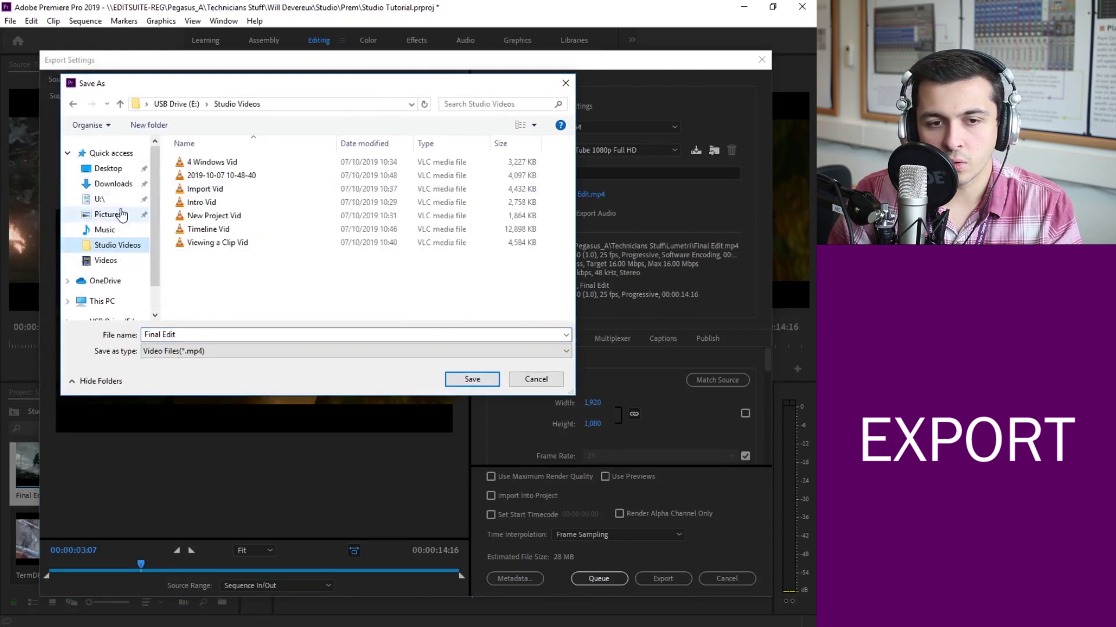
{"action": "left_click", "coordinate": [112, 202]}
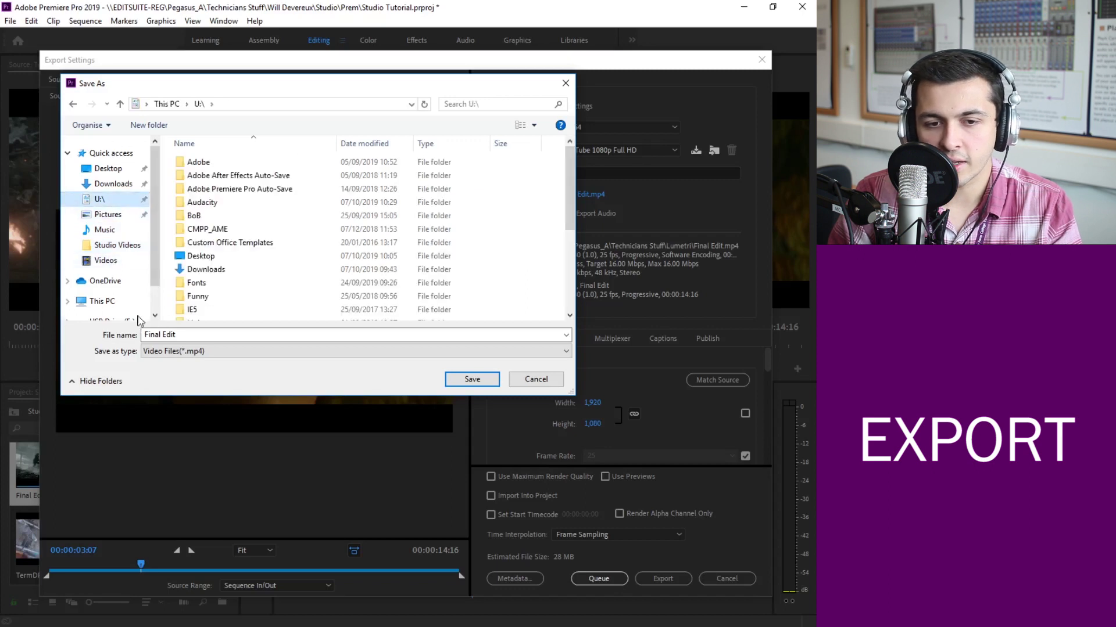
{"action": "left_click", "coordinate": [525, 380]}
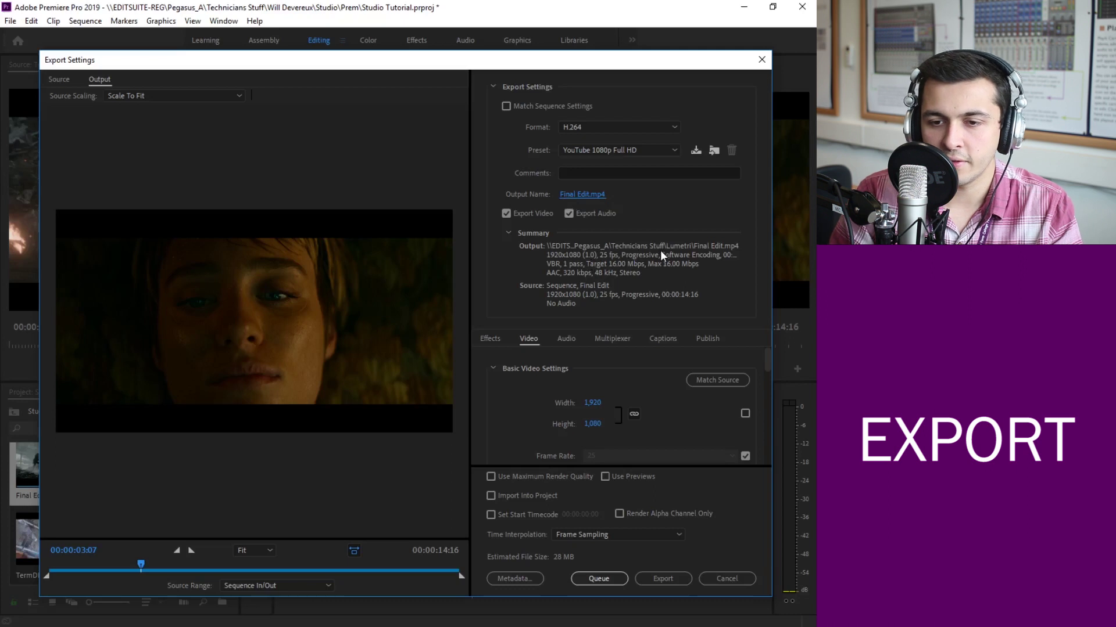
Step: Enable Use Maximum Render Quality and start exporting Final Edit as an H.264 MP4
{"action": "scroll", "coordinate": [637, 386], "scroll_direction": "down", "scroll_amount": 1}
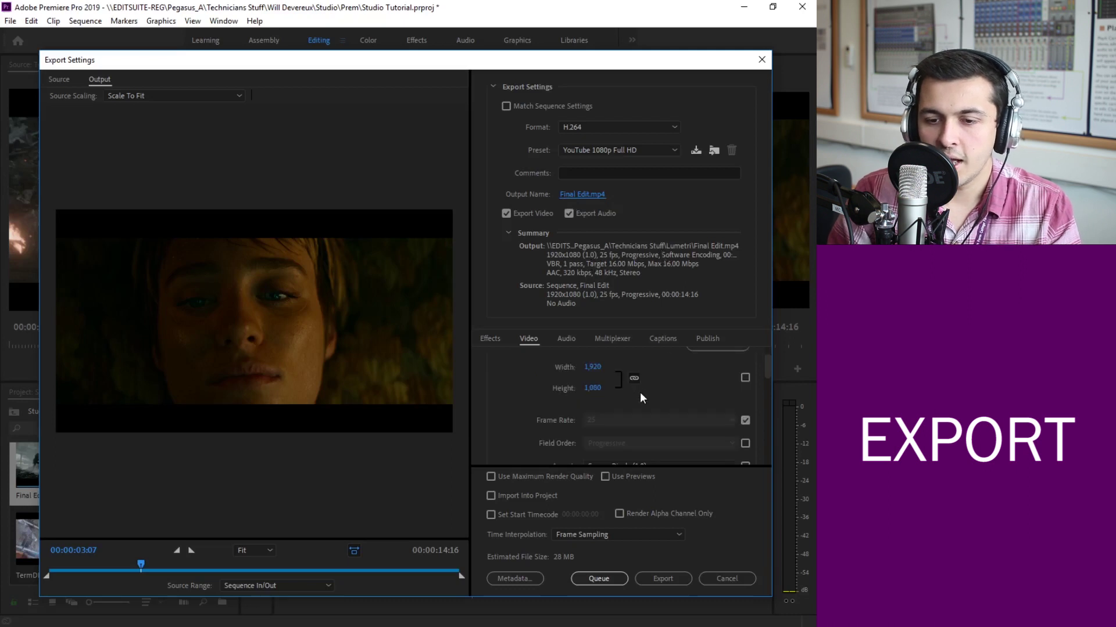
{"action": "left_click", "coordinate": [491, 477]}
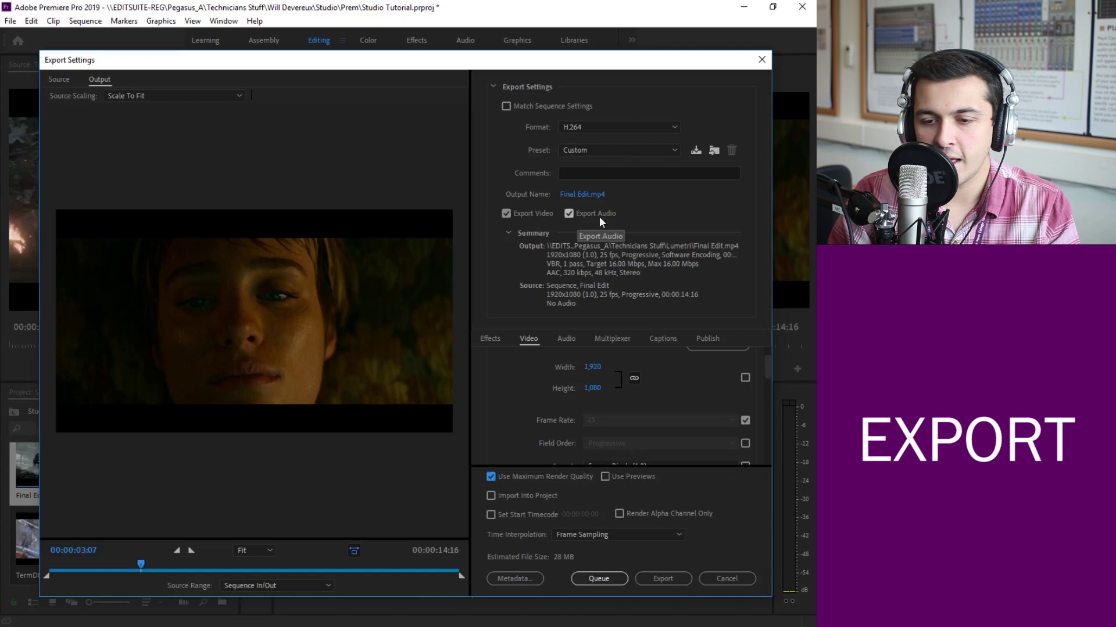
{"action": "left_click", "coordinate": [670, 581]}
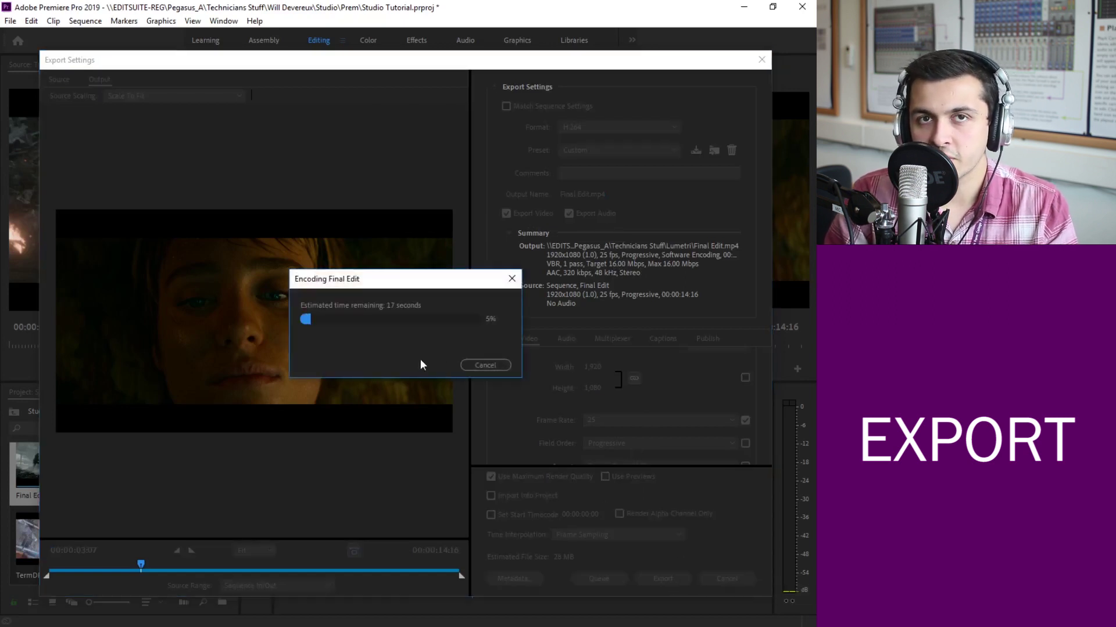